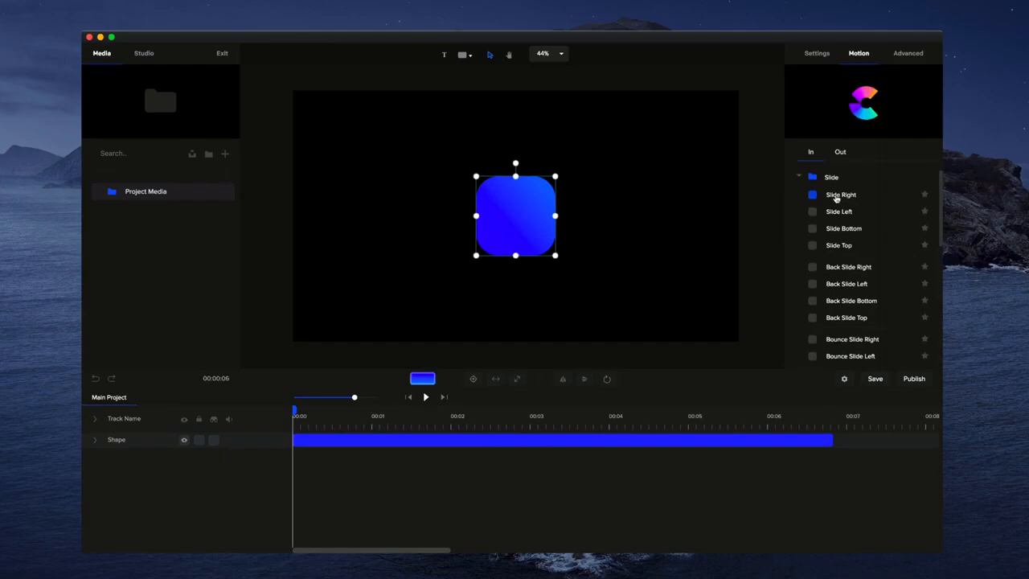
Apply the Slide Right entrance animation to the blue rounded square and preview it
left_click(812, 196)
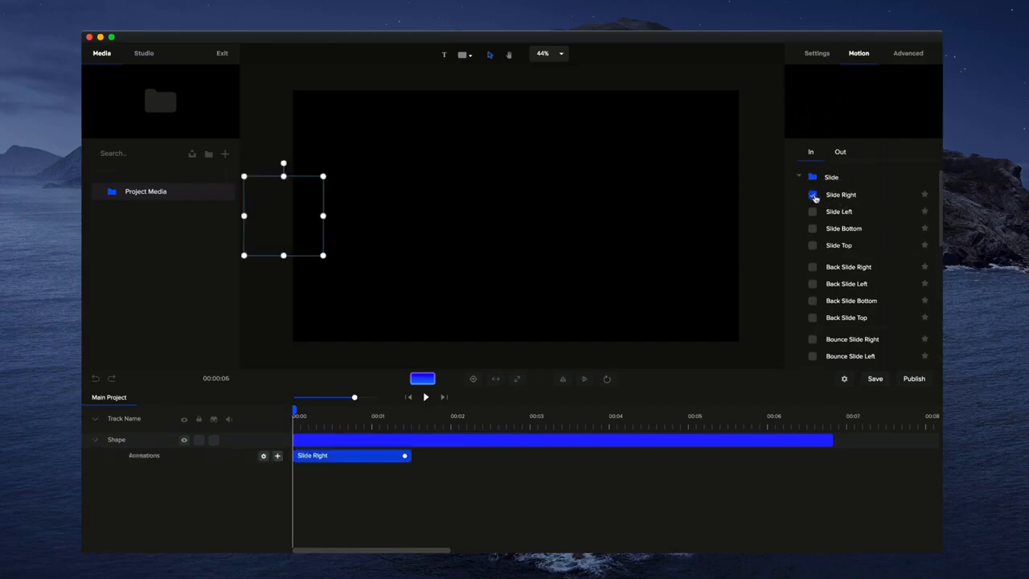
left_click(426, 397)
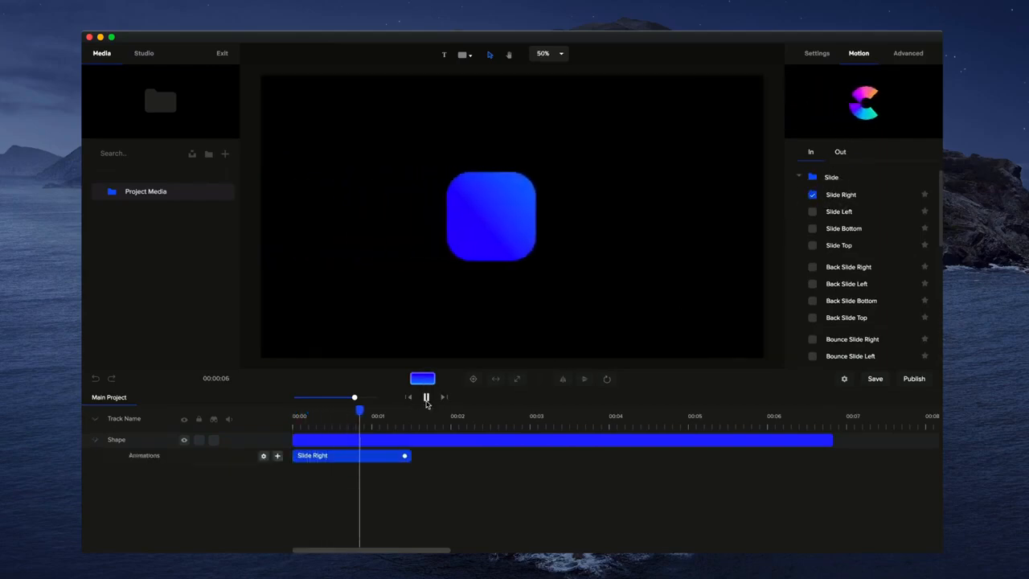
left_click(426, 404)
Replace the shape's entrance animation with Elastic Slide Right and preview it
scroll(853, 234, "down", 5)
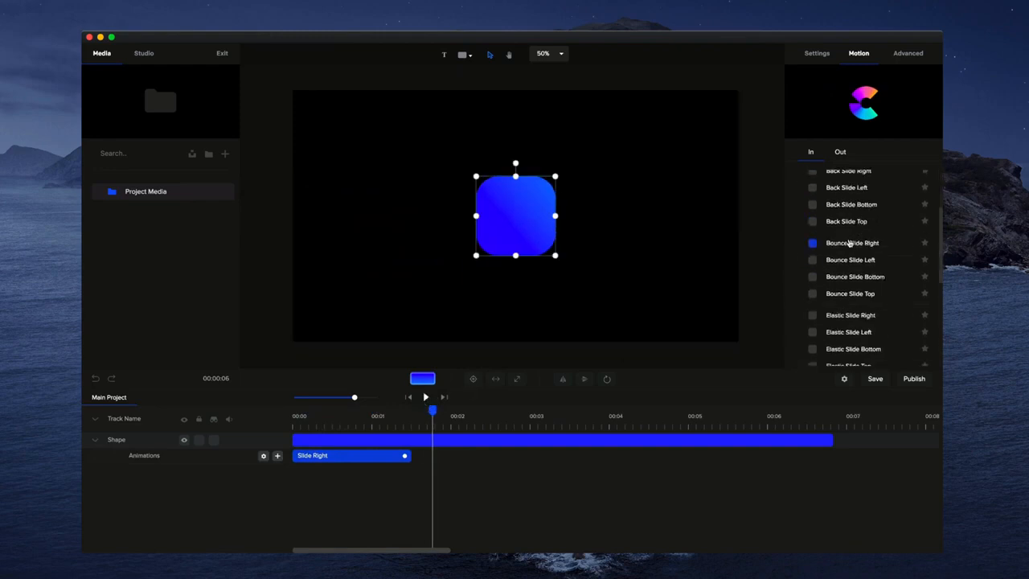
left_click(816, 256)
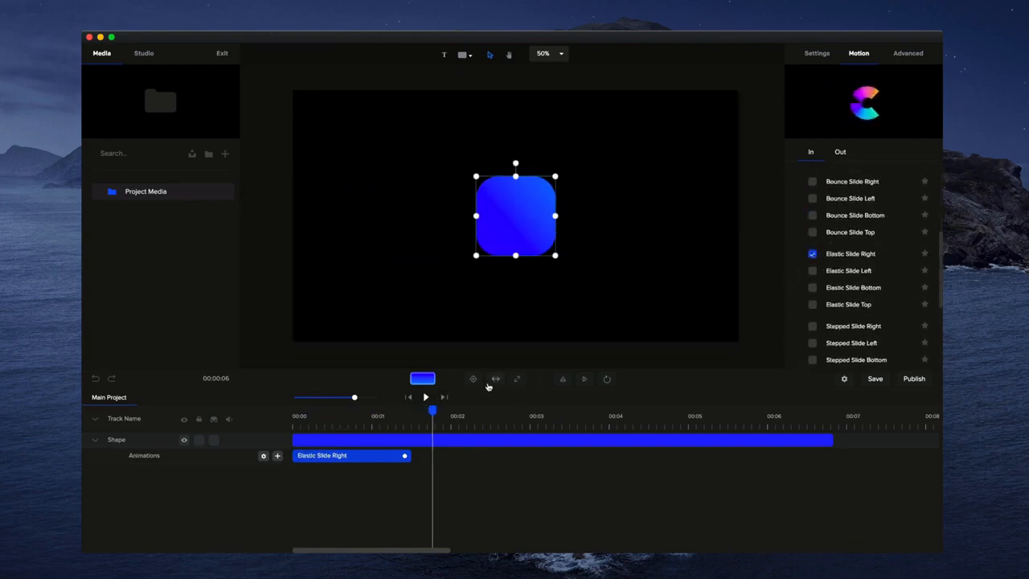
left_click(427, 399)
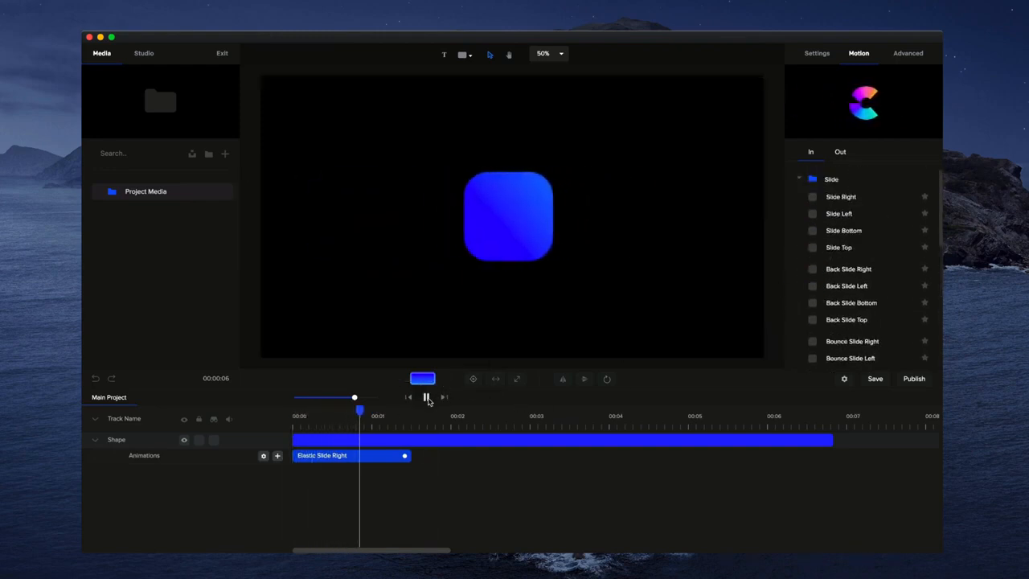
left_click(427, 399)
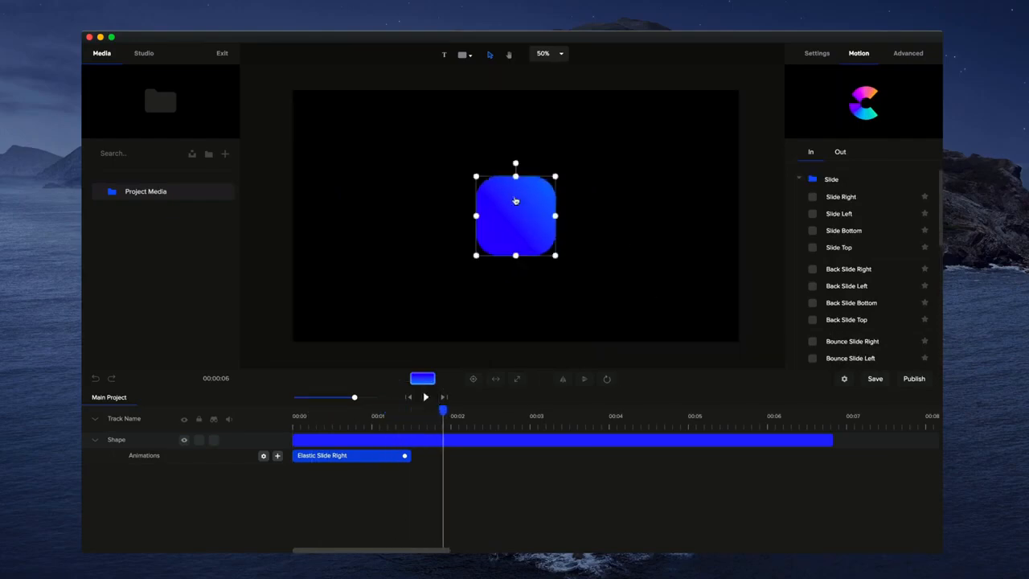
Delete the Elastic Slide Right animation from the shape's track and return the playhead to the start
left_click(798, 184)
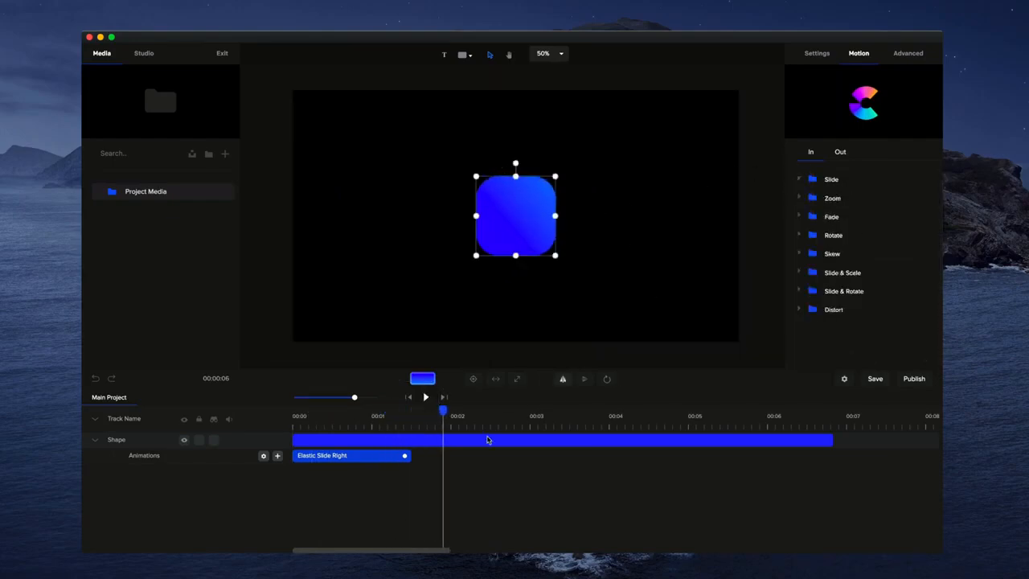
right_click(376, 457)
left_click(396, 497)
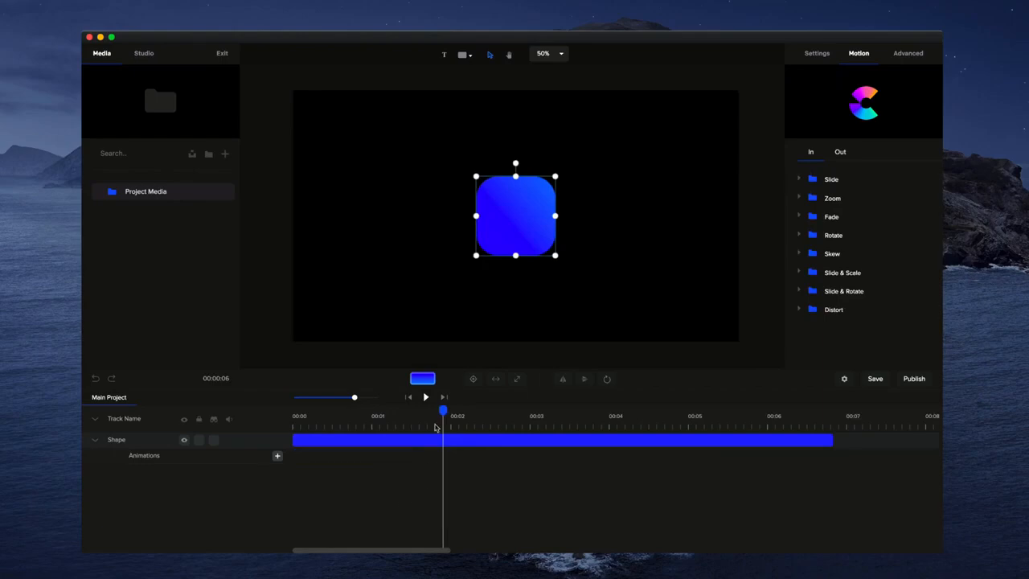
left_click_drag(443, 410, 225, 430)
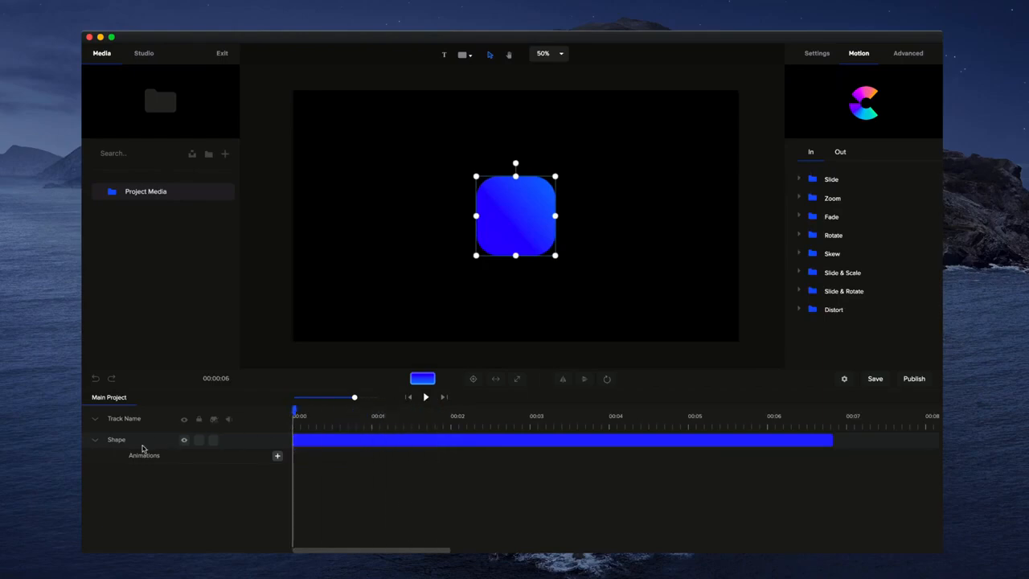
Add a custom animation to the shape's track with the Scale property enabled
left_click(98, 442)
left_click(97, 441)
left_click(277, 457)
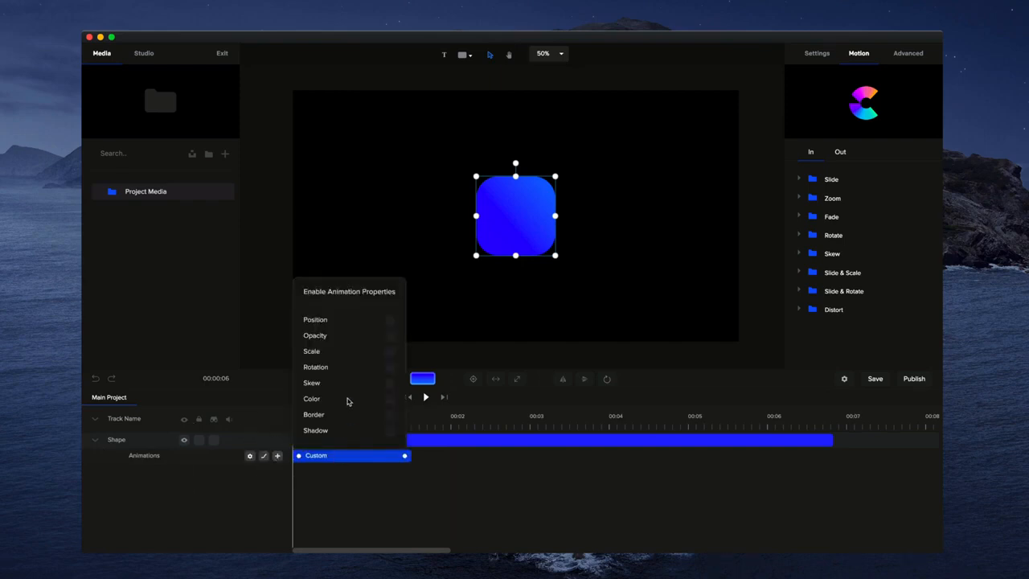
left_click(390, 352)
left_click(390, 354)
left_click(407, 501)
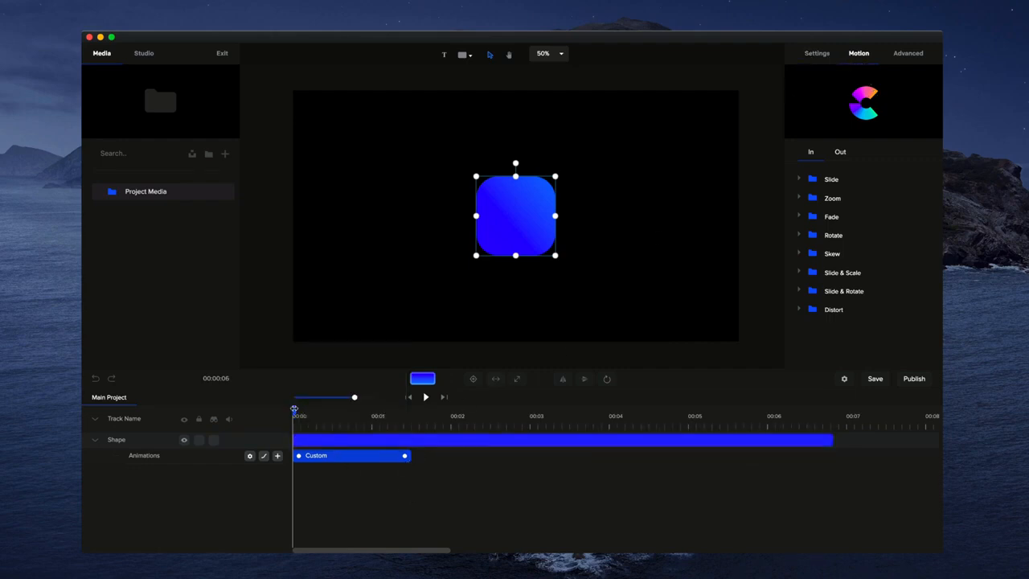
Set the shape's scale to 0 at the start of the custom animation and preview the result
left_click_drag(294, 410, 432, 413)
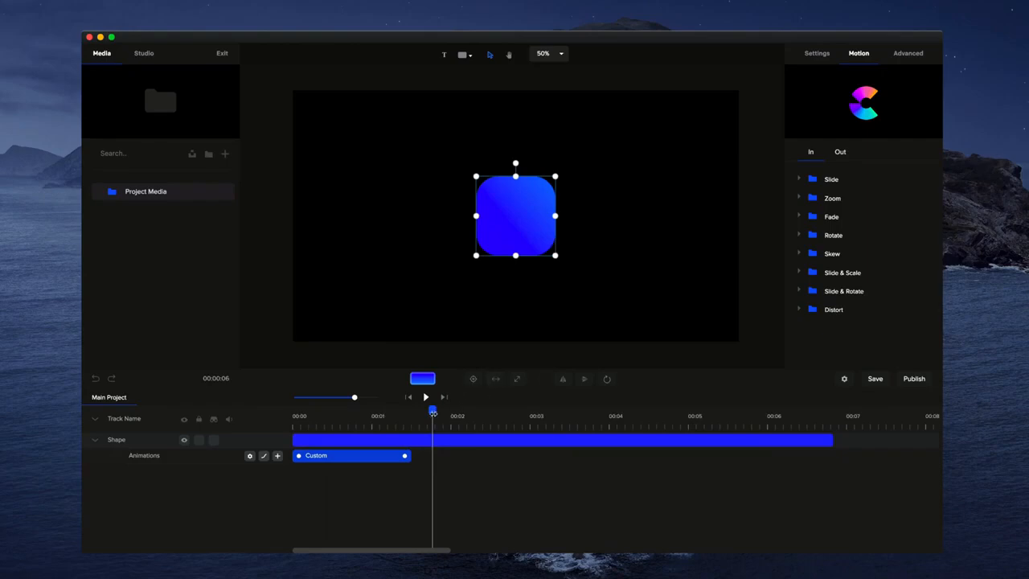
left_click_drag(433, 411, 283, 415)
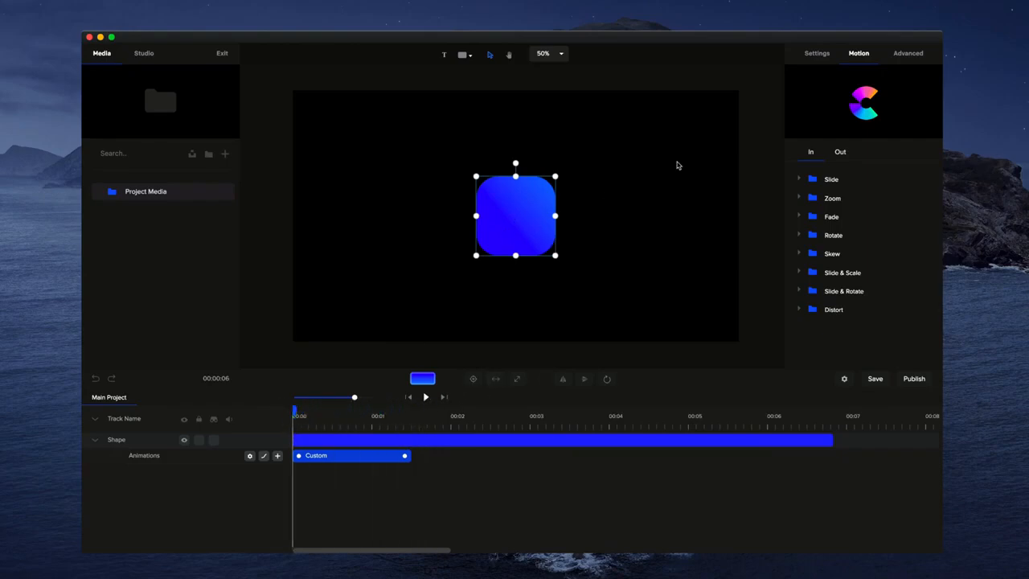
left_click(917, 54)
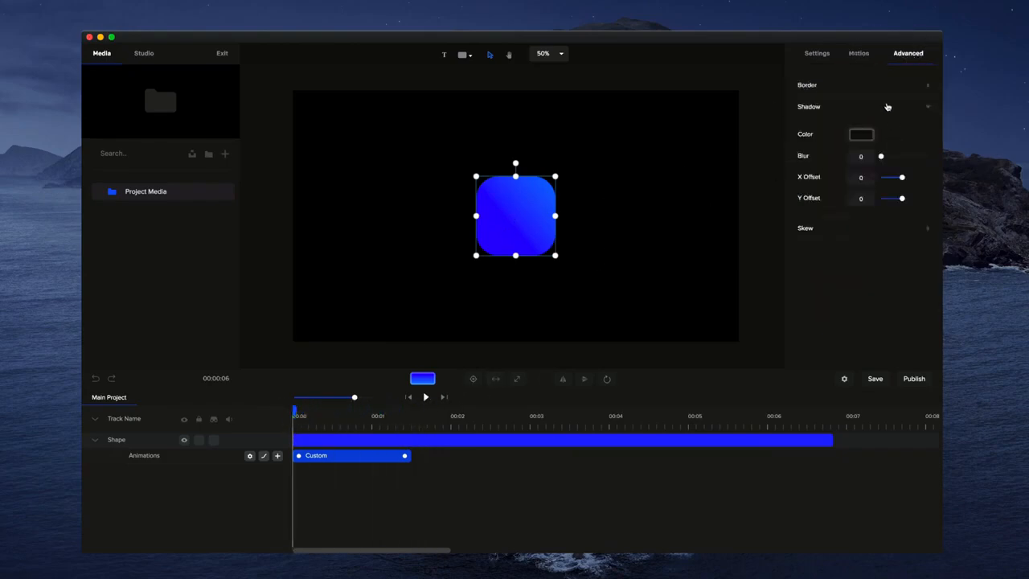
left_click(827, 54)
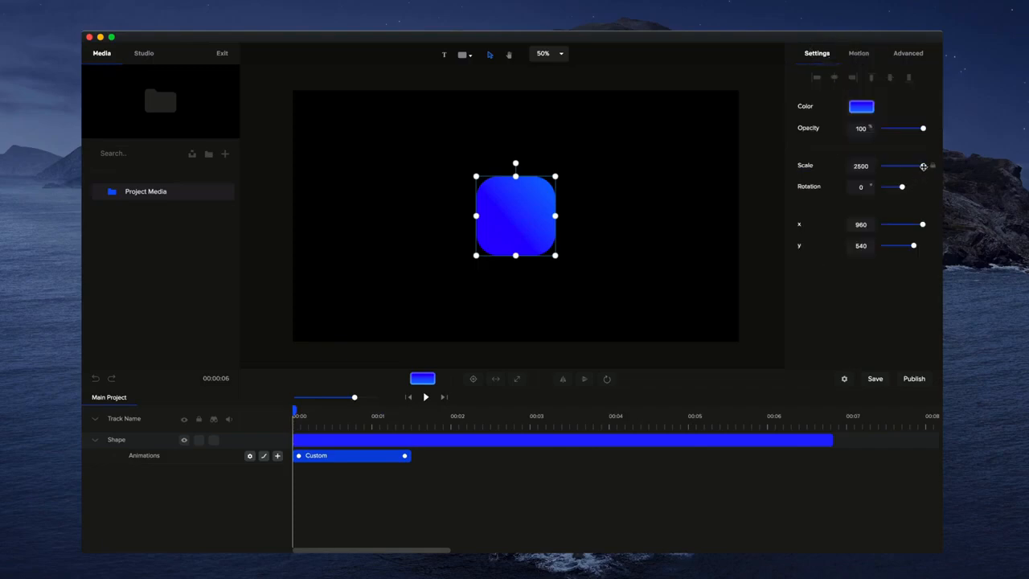
left_click_drag(923, 167, 868, 169)
left_click(632, 306)
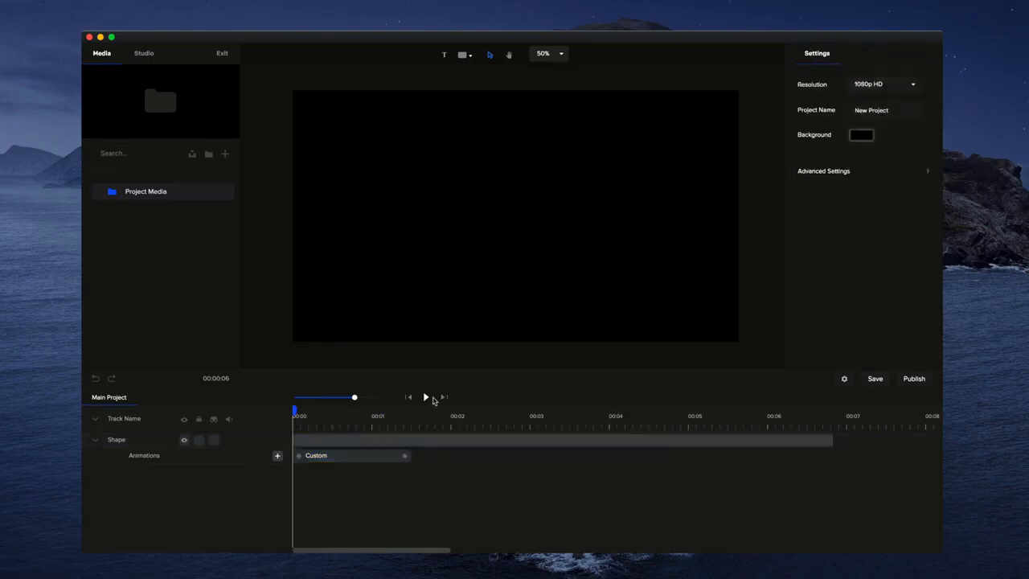
left_click(426, 397)
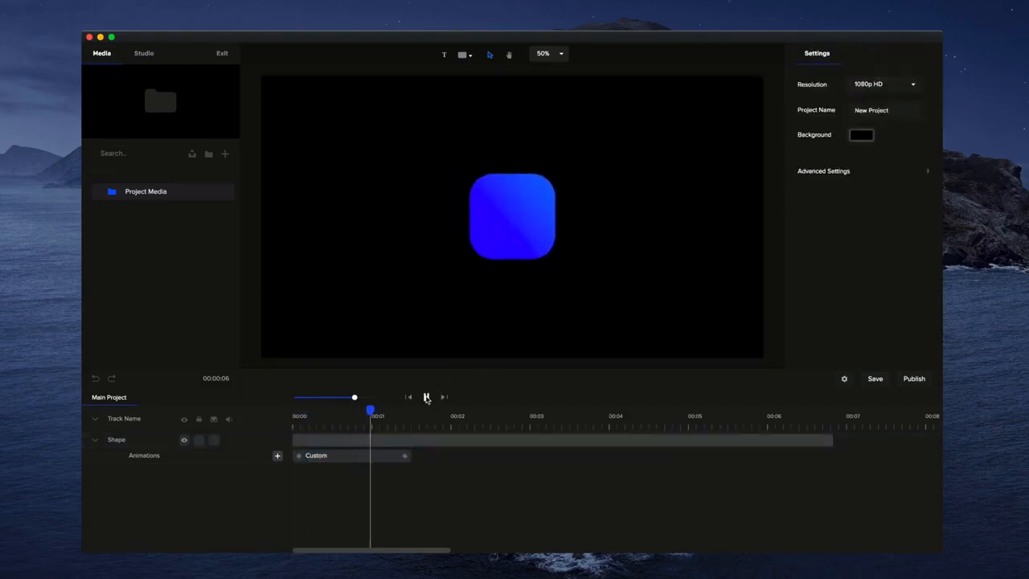
Shorten the custom animation to about 1.2 seconds and replay it from the start
left_click_drag(406, 456, 383, 455)
left_click(408, 398)
left_click(426, 397)
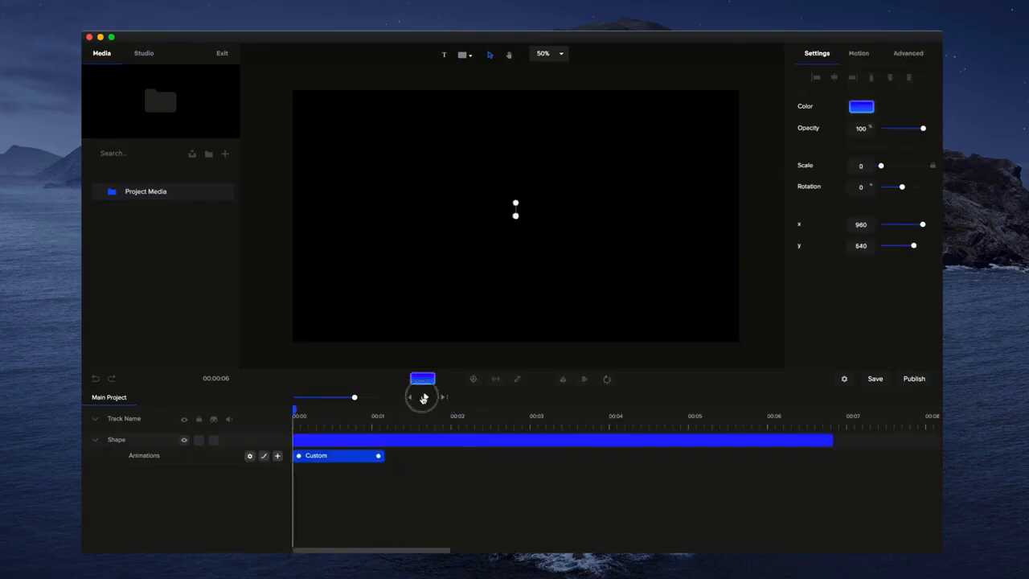
left_click(424, 397)
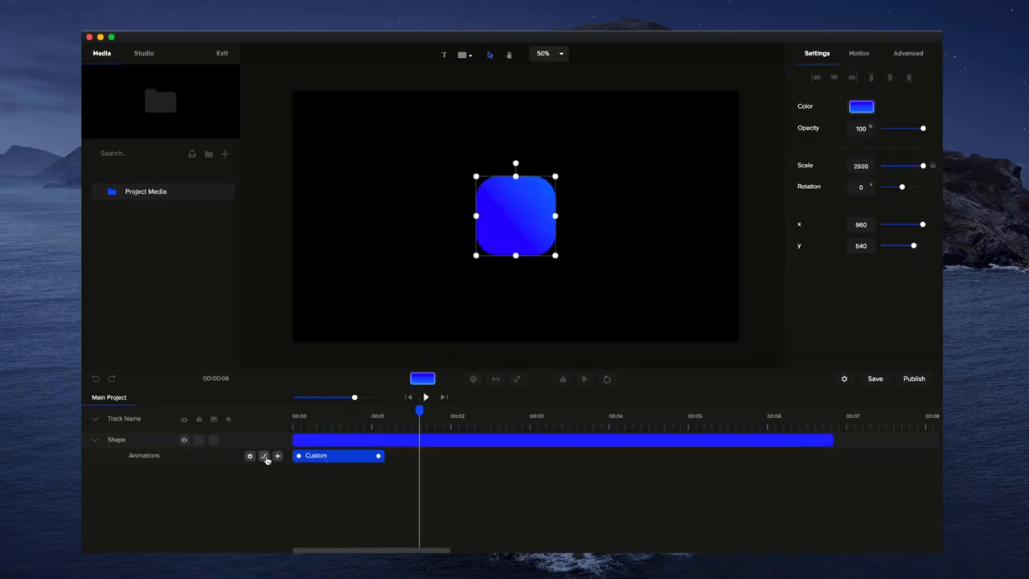
Compare easing curves for the custom animation and choose Back with the Out direction
right_click(316, 461)
left_click(344, 380)
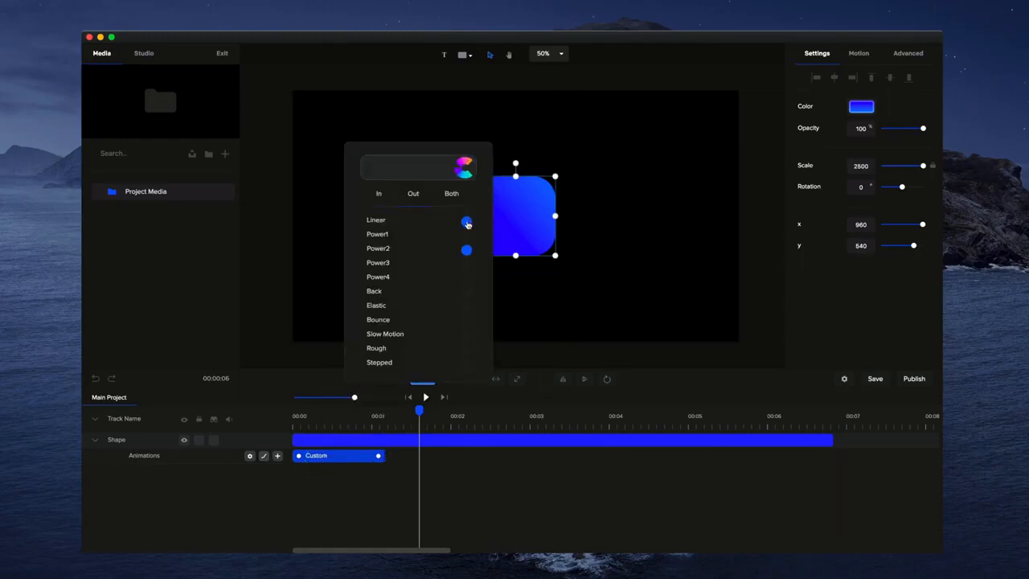
left_click(434, 233)
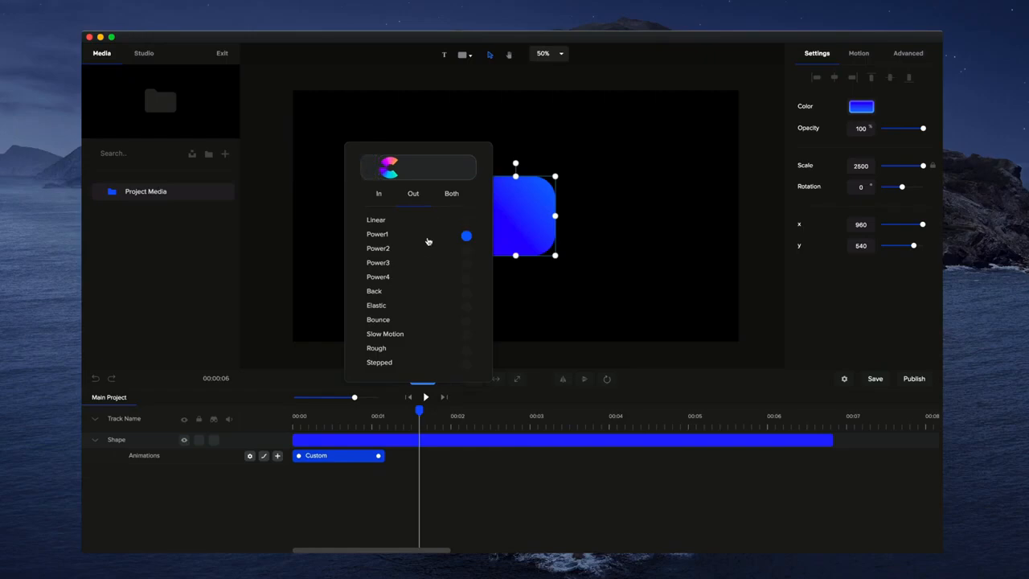
left_click(419, 268)
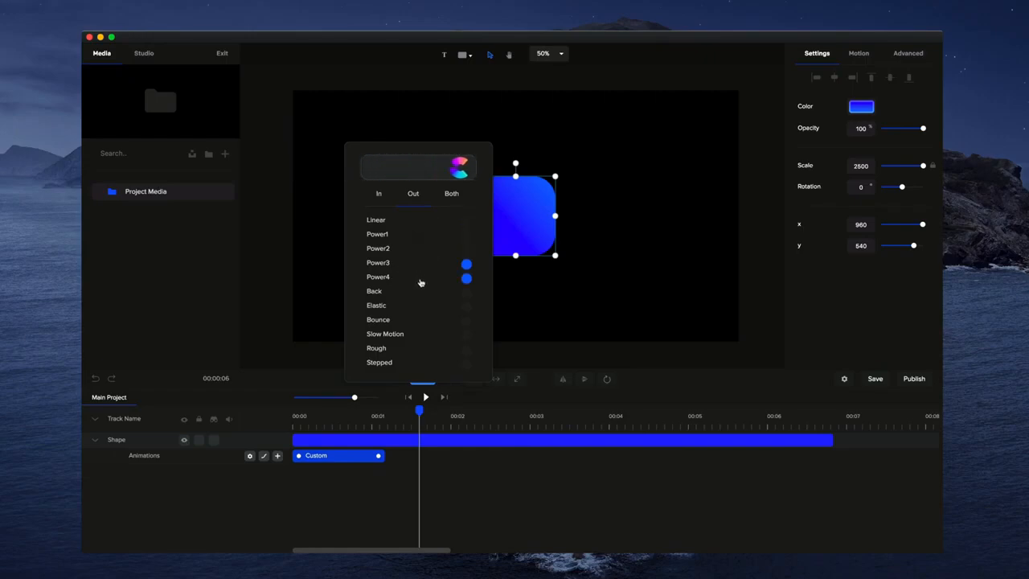
left_click(420, 278)
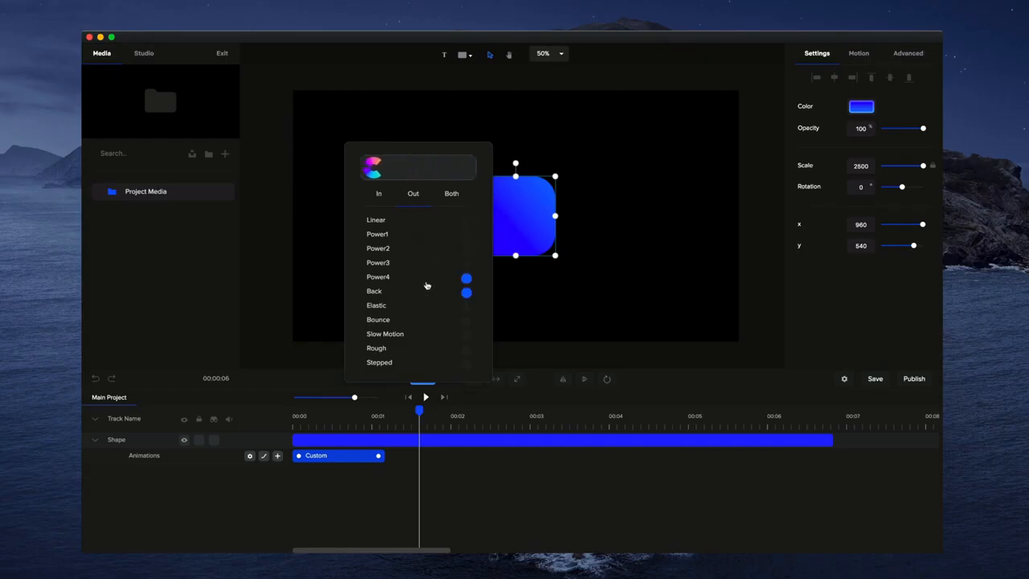
left_click(456, 196)
left_click(426, 306)
left_click(413, 293)
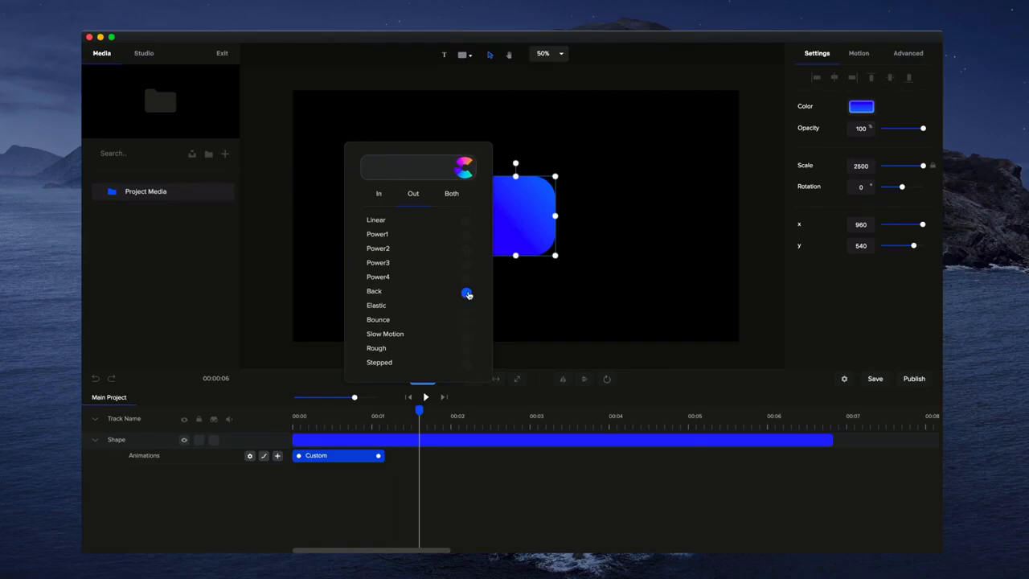
left_click(436, 486)
Preview the custom animation with its new easing from the start of the timeline
left_click_drag(419, 409, 231, 411)
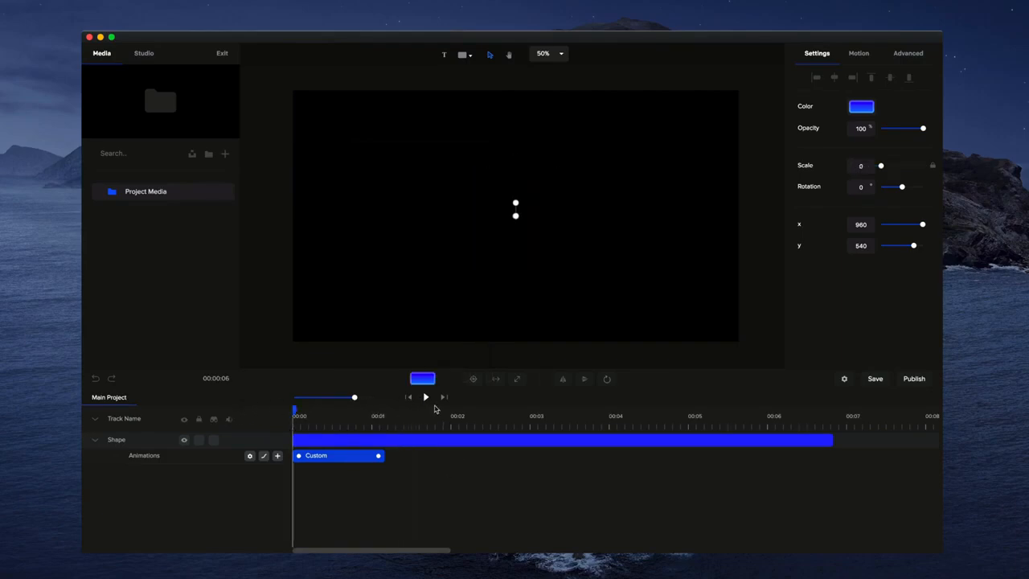
left_click(426, 397)
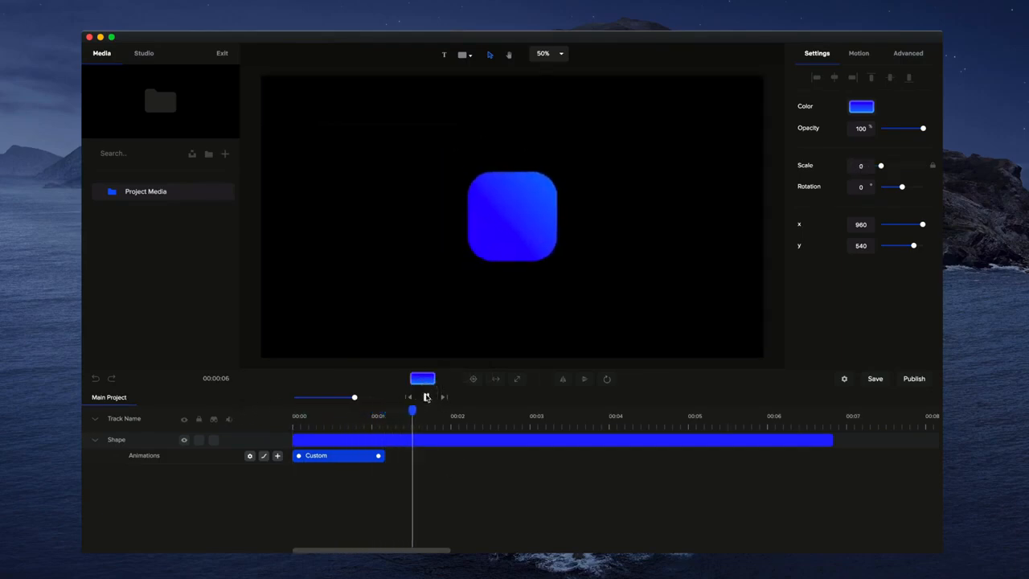
left_click(426, 397)
Shorten the custom animation to about 0.9 seconds and replay it from the start
left_click_drag(378, 455, 360, 455)
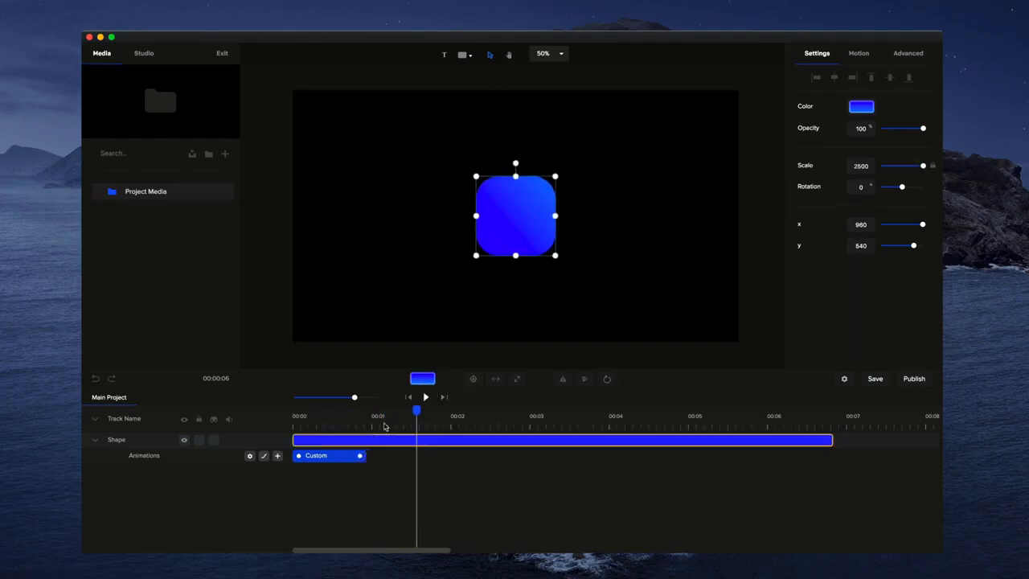
left_click(410, 397)
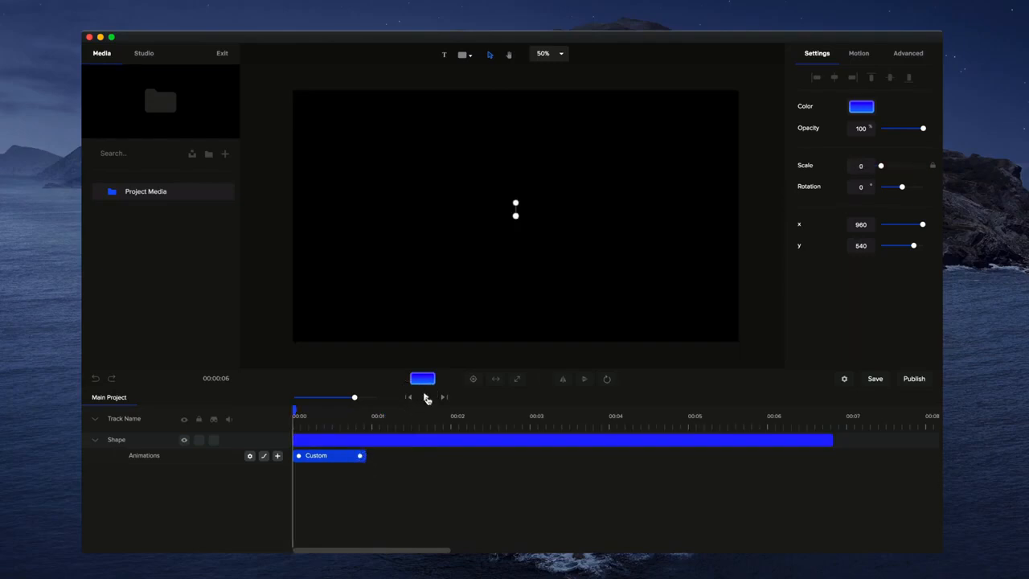
left_click(426, 397)
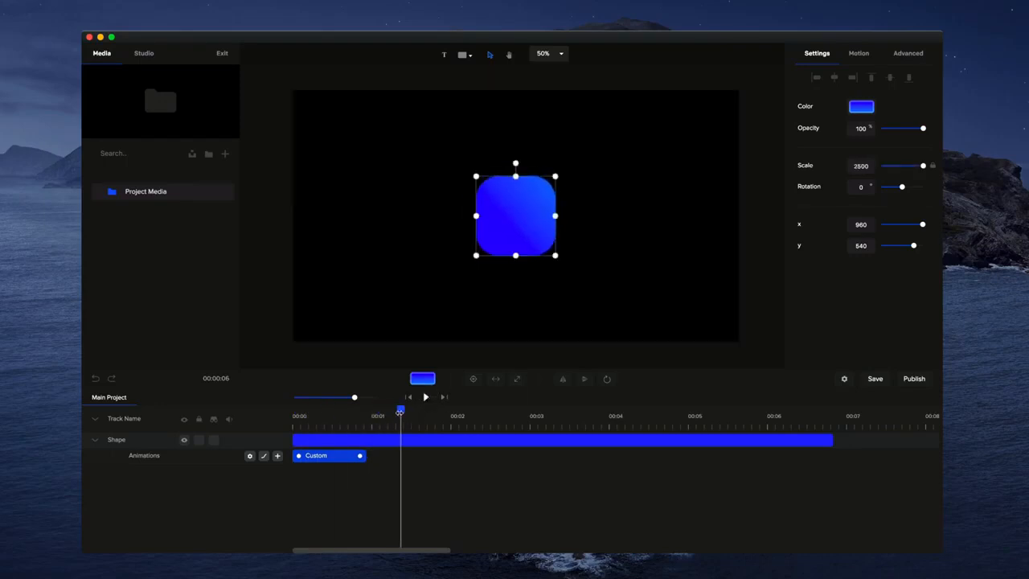
Return the playhead to the start and enable the Rotation property for the custom animation
left_click_drag(400, 411, 262, 418)
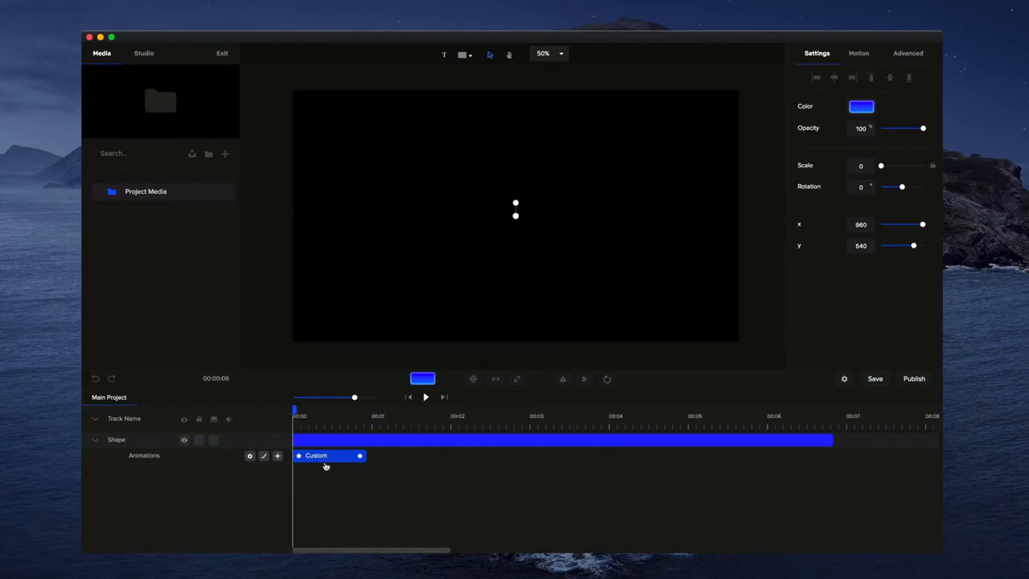
right_click(336, 457)
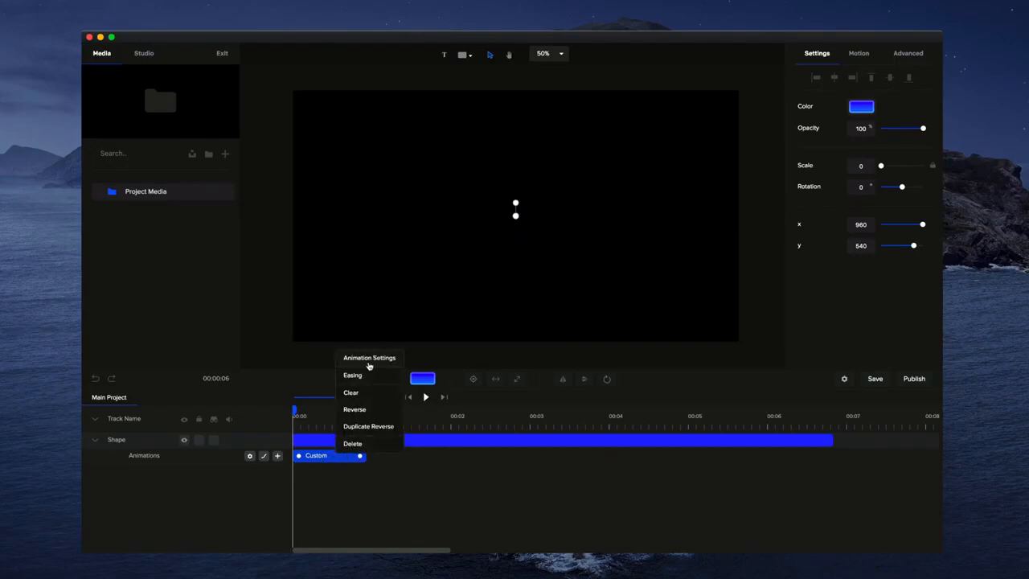
left_click(370, 359)
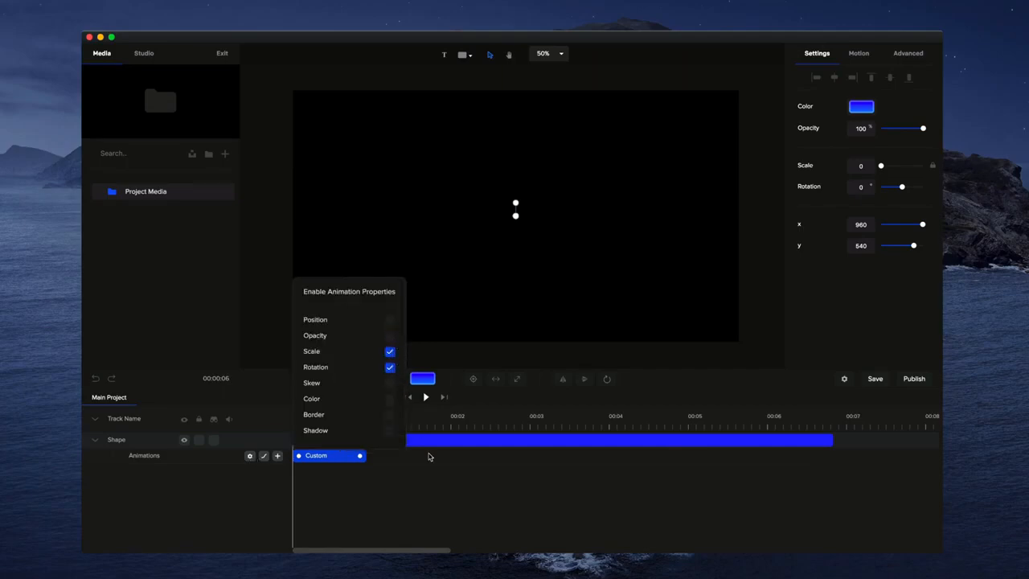
left_click(435, 487)
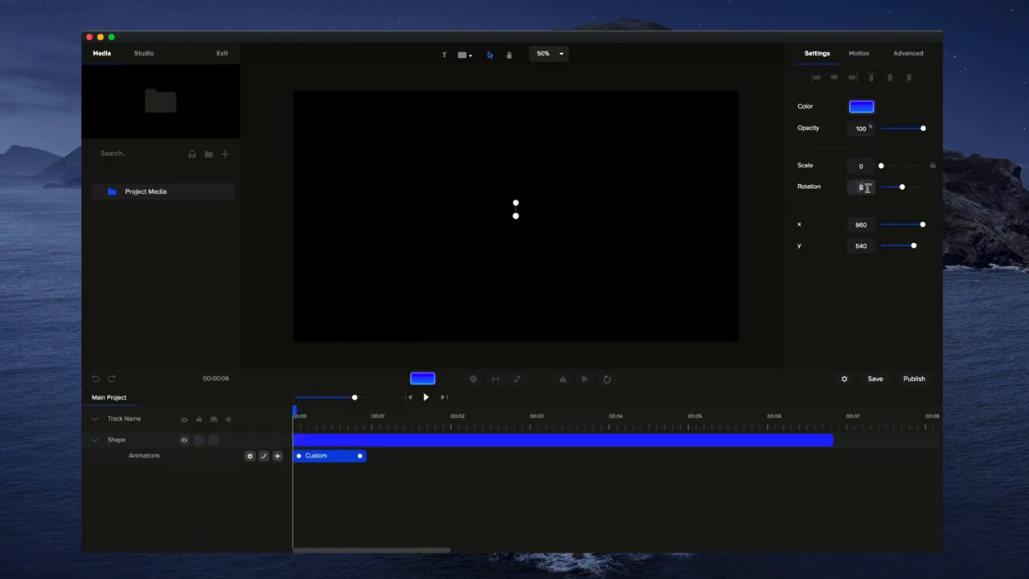
Set the shape's starting rotation to 90° and preview the combined scale and rotation animation
left_click(867, 187)
type("90")
left_click(565, 241)
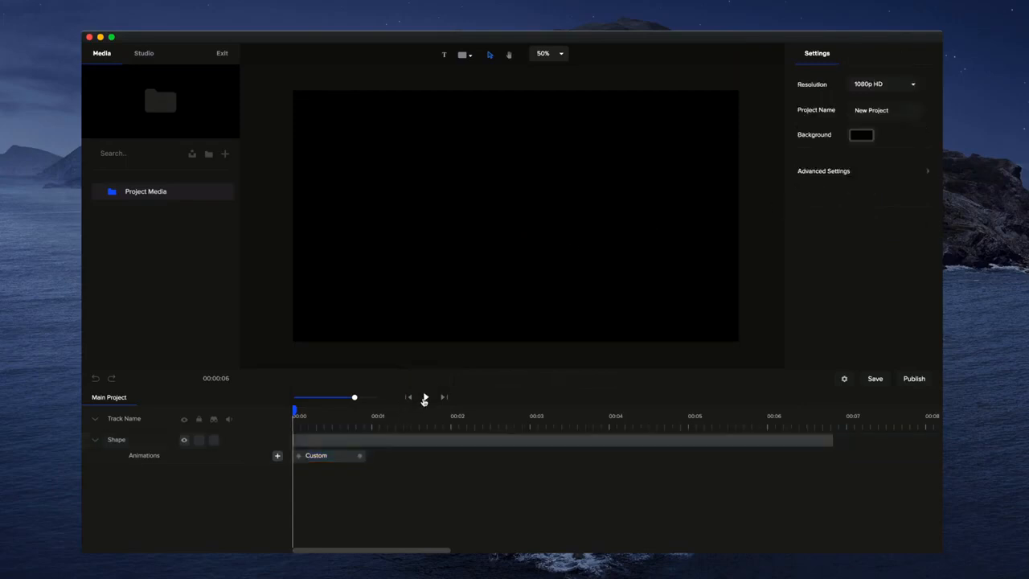
left_click(424, 397)
left_click(424, 397)
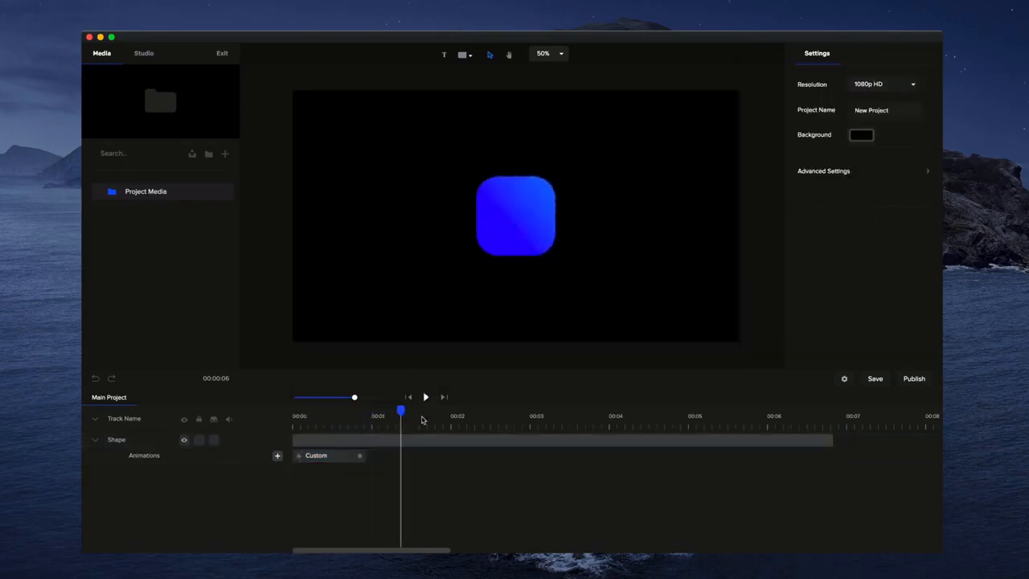
Change the first custom animation's starting rotation to -90° and preview it from the start of the timeline
left_click_drag(400, 411, 264, 413)
left_click(345, 461)
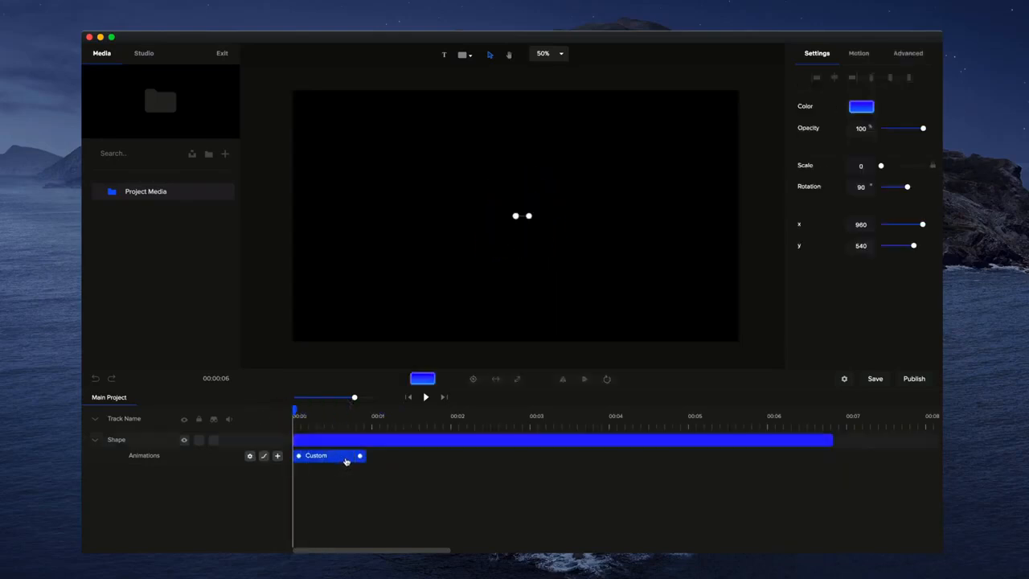
left_click(862, 186)
type("-")
left_click(425, 397)
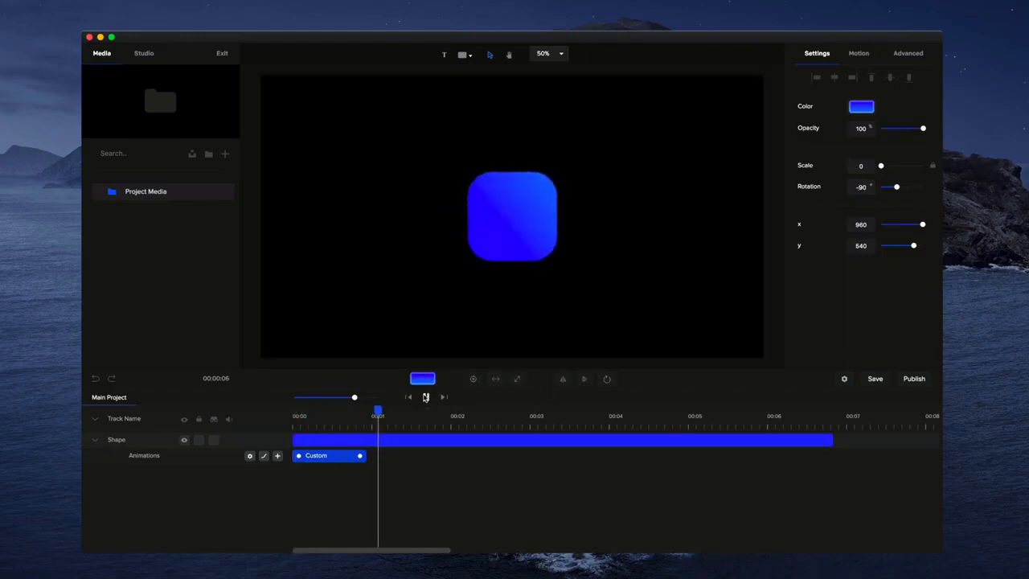
left_click(426, 397)
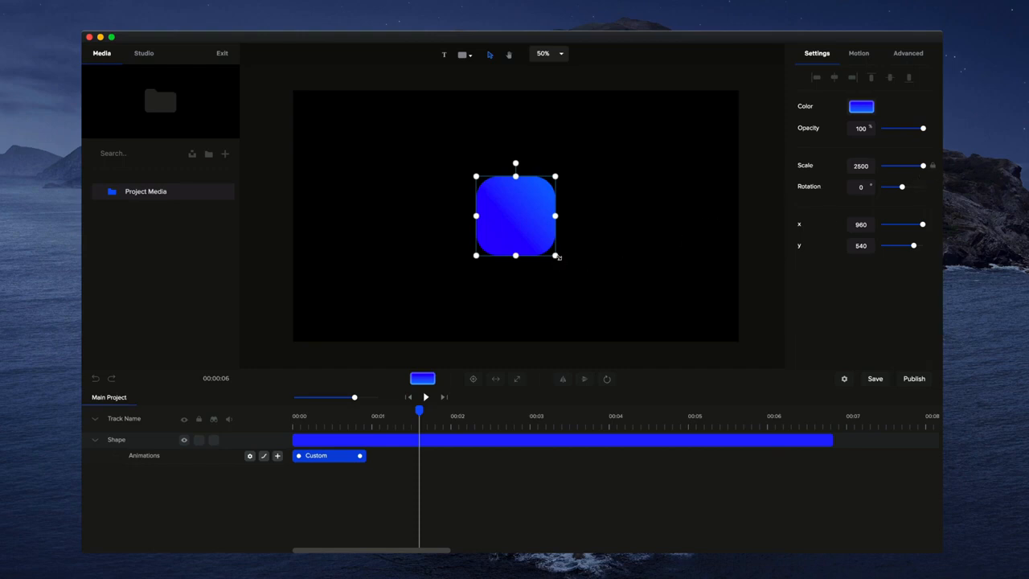
Enlarge the shape to a scale of about 3414, center it on the canvas, and replay the entrance from the start
left_click_drag(559, 256, 587, 274)
left_click(473, 378)
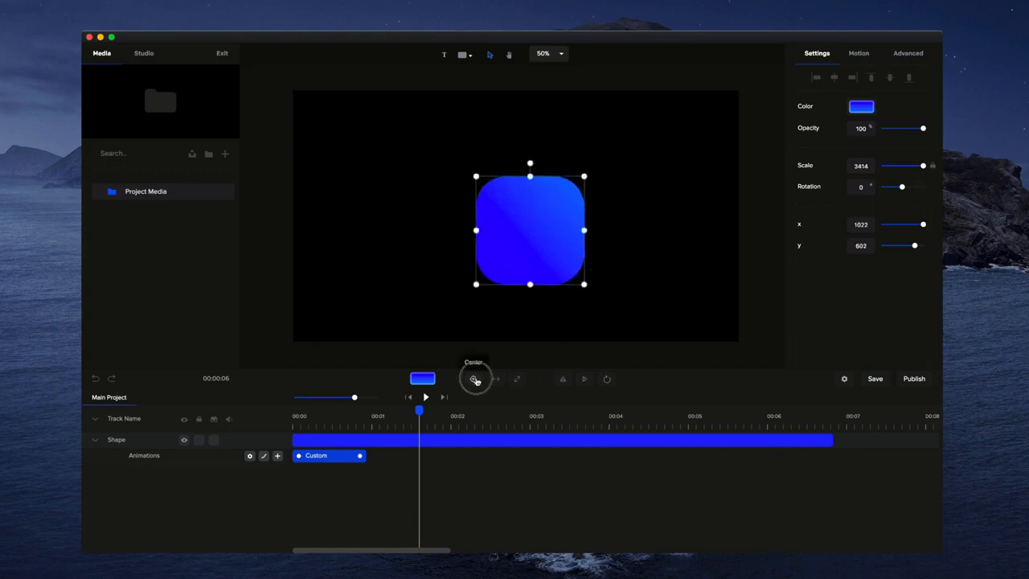
left_click(546, 335)
left_click_drag(419, 412, 293, 413)
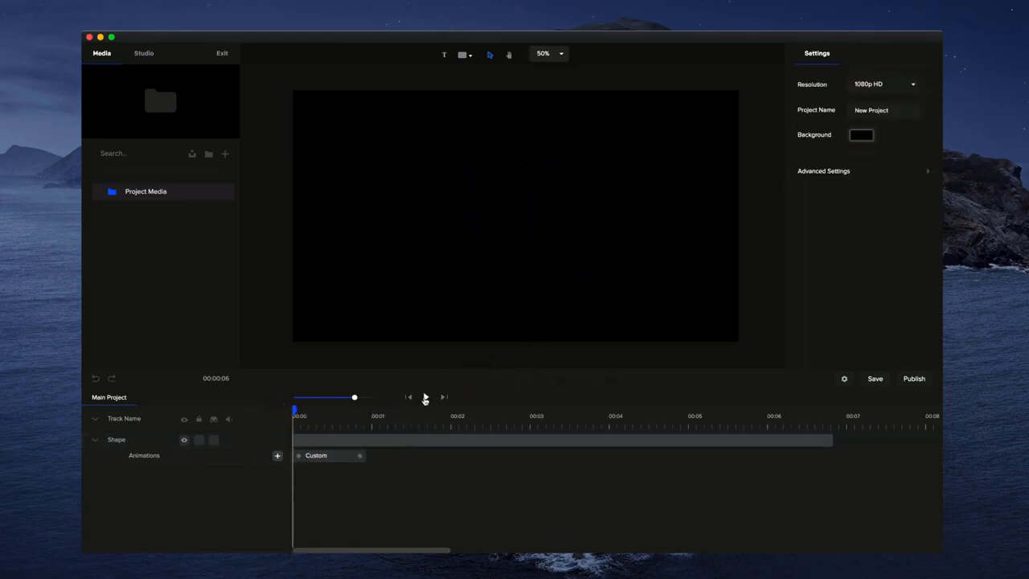
left_click(425, 397)
left_click(426, 397)
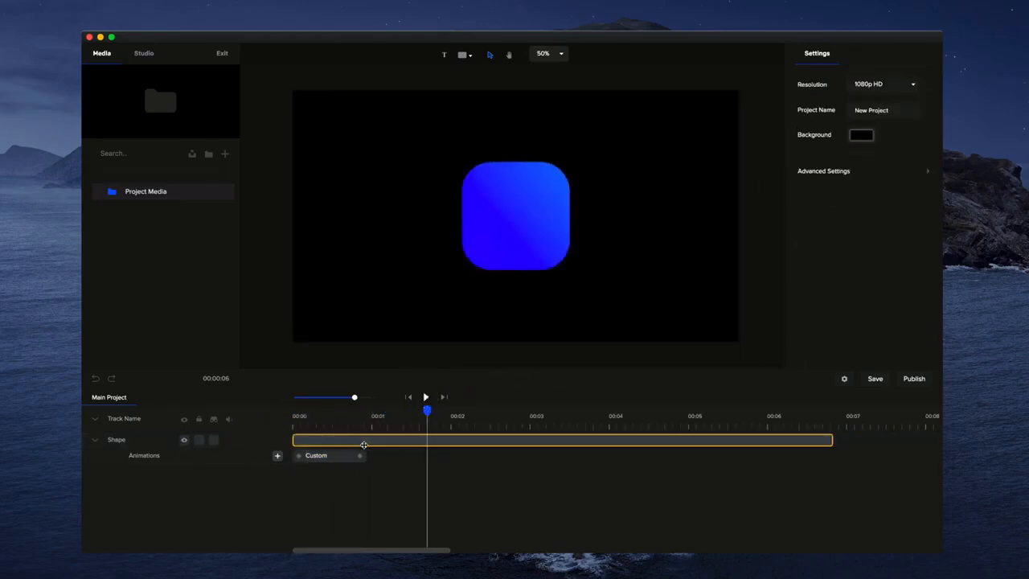
Add a second custom animation with the Position property enabled and fit it between about 1.3 and 2.3 seconds
left_click(278, 456)
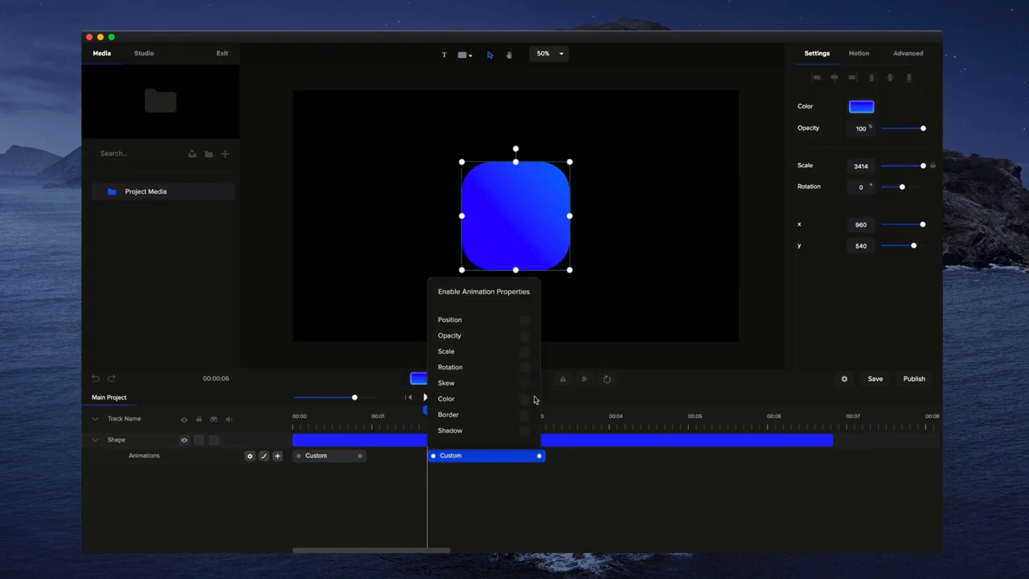
left_click(525, 321)
left_click(519, 474)
left_click_drag(499, 457, 472, 455)
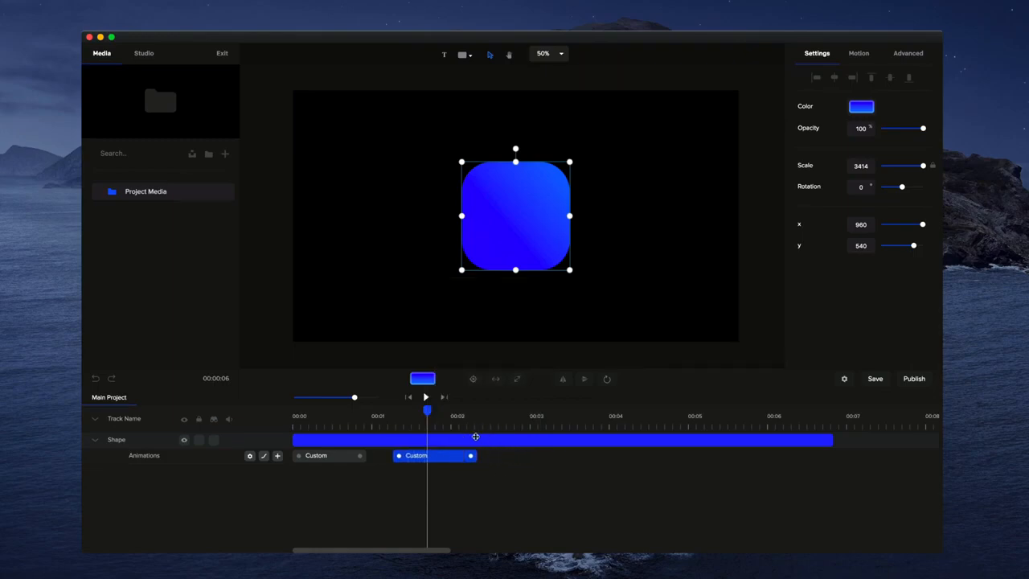
At a time past the second animation, set the shape's x position to -290, then preview both animations from the start
left_click(480, 413)
mouse_move(480, 413)
left_mouse_down()
mouse_move(406, 412)
mouse_move(483, 413)
left_mouse_up()
scroll(517, 331, "down", 5)
scroll(530, 273, "up", 3)
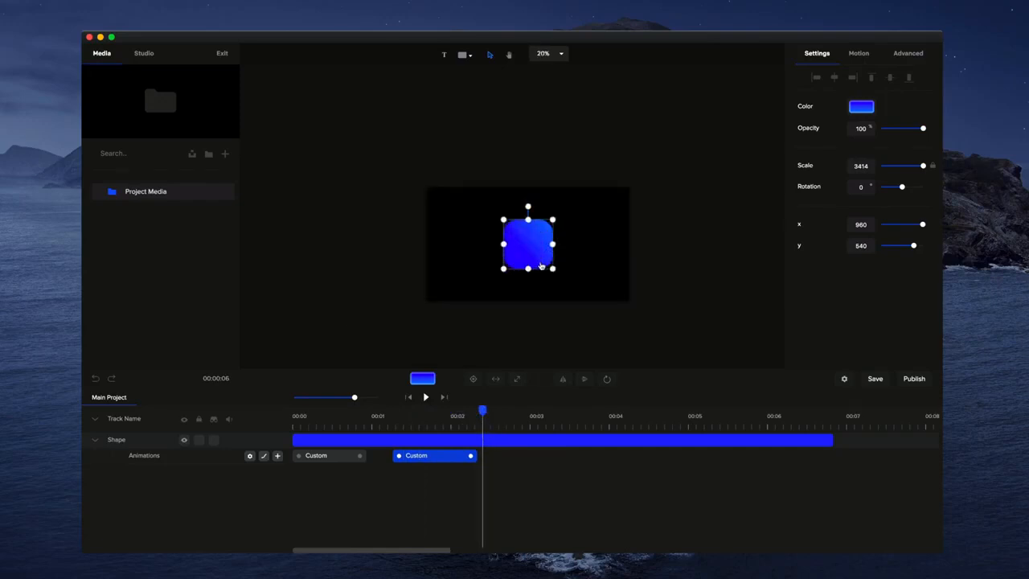
left_click_drag(922, 224, 896, 225)
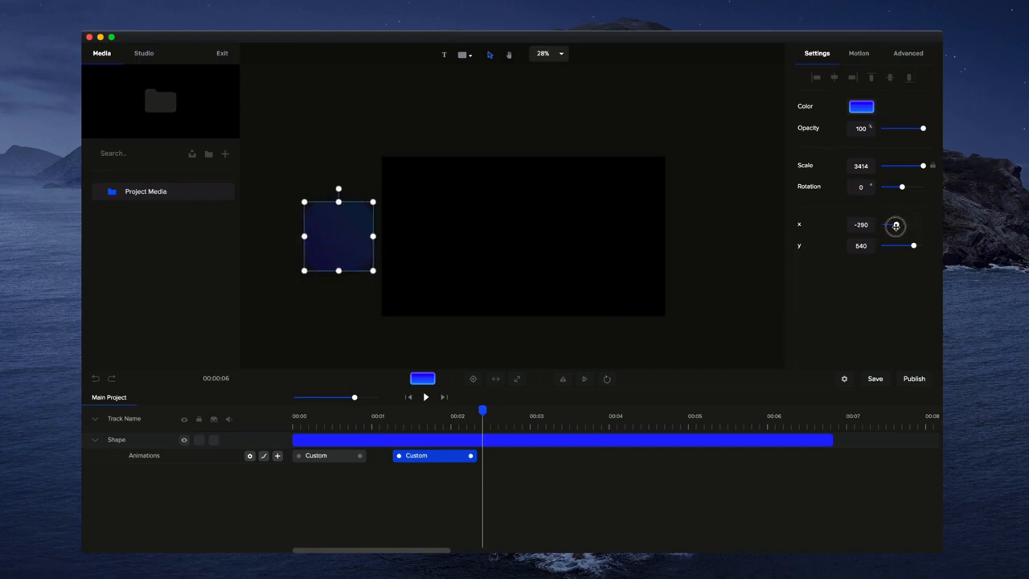
scroll(541, 306, "up", 1)
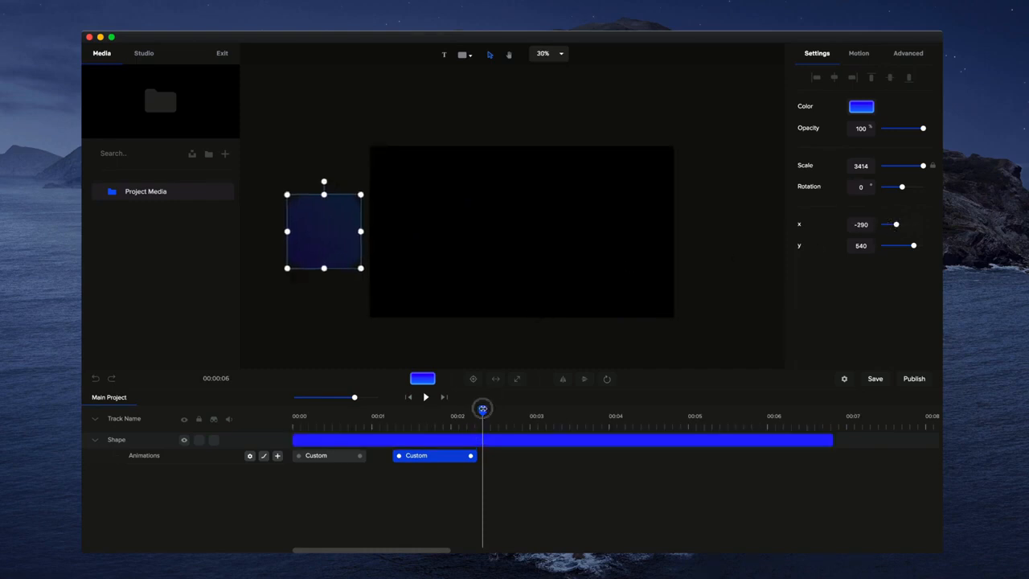
left_click_drag(483, 411, 294, 411)
left_click(425, 397)
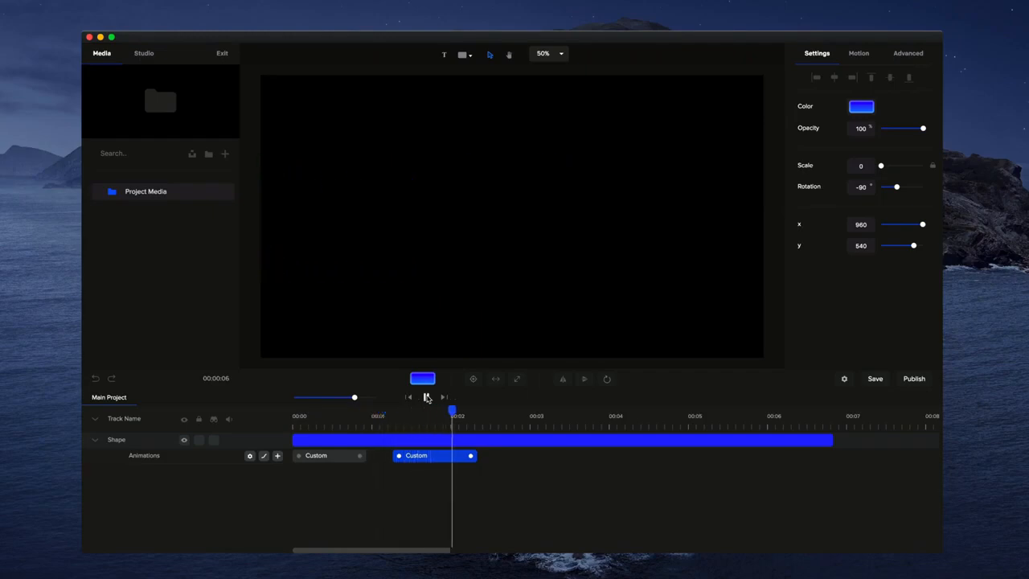
left_click(426, 397)
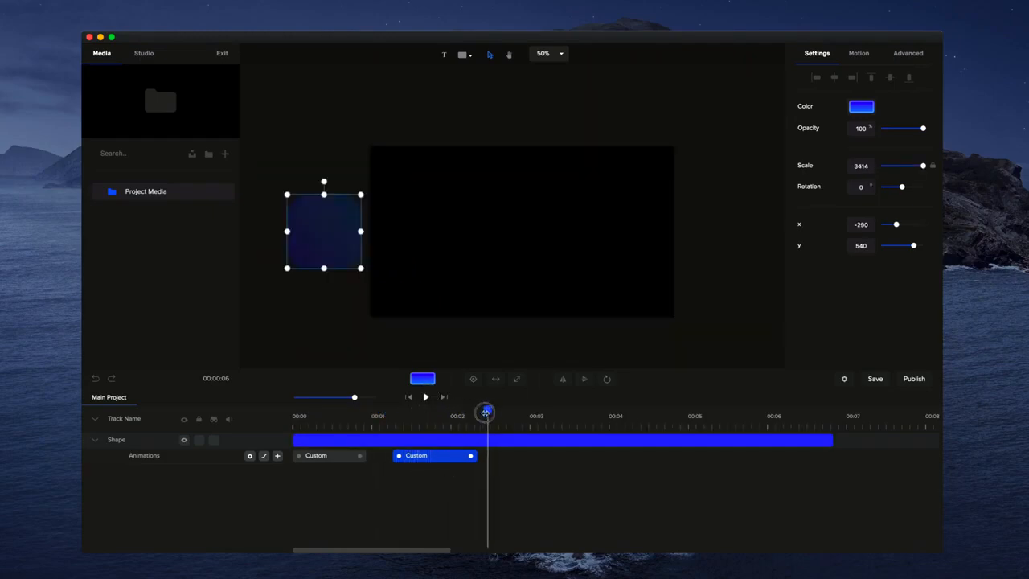
Set the second custom animation's easing direction to Both, keeping the Power2 curve
left_click_drag(490, 412, 417, 413)
right_click(424, 458)
left_click(458, 380)
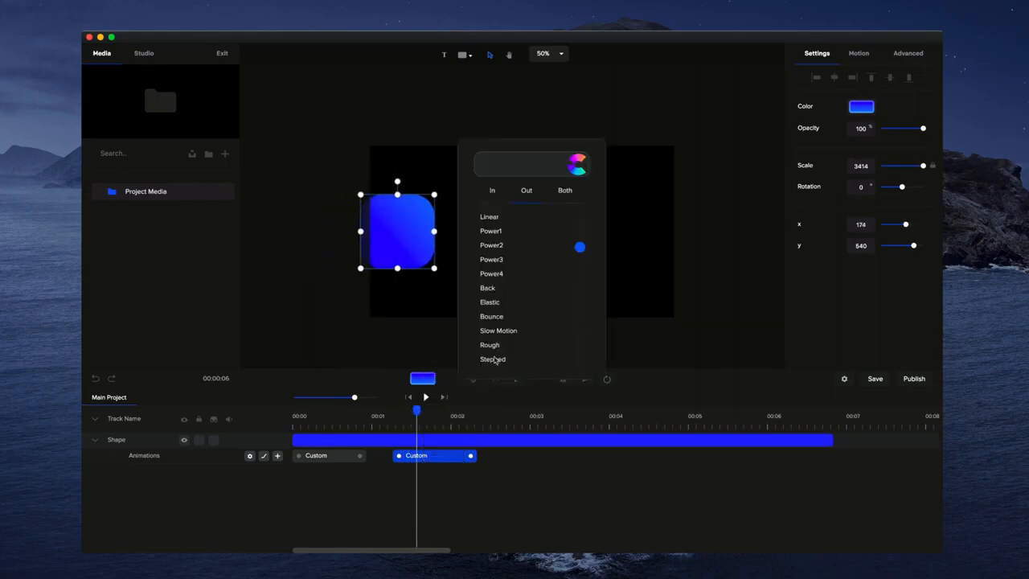
left_click(574, 190)
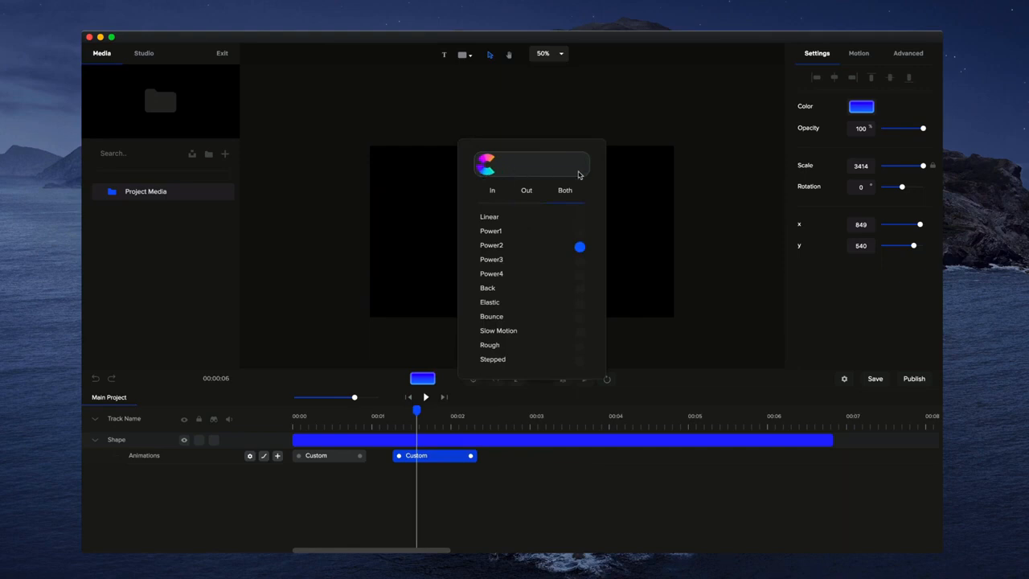
left_click(425, 430)
Play the timeline from the start to preview the second animation with its new easing
scroll(425, 430, "right", 8)
left_click_drag(402, 550, 352, 549)
left_click(410, 397)
left_click(425, 397)
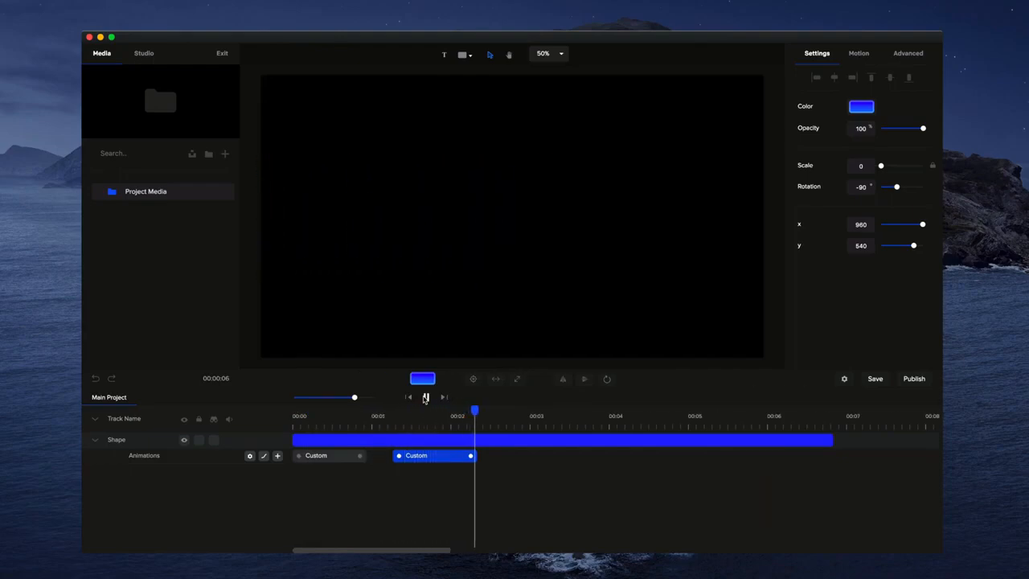
left_click(425, 398)
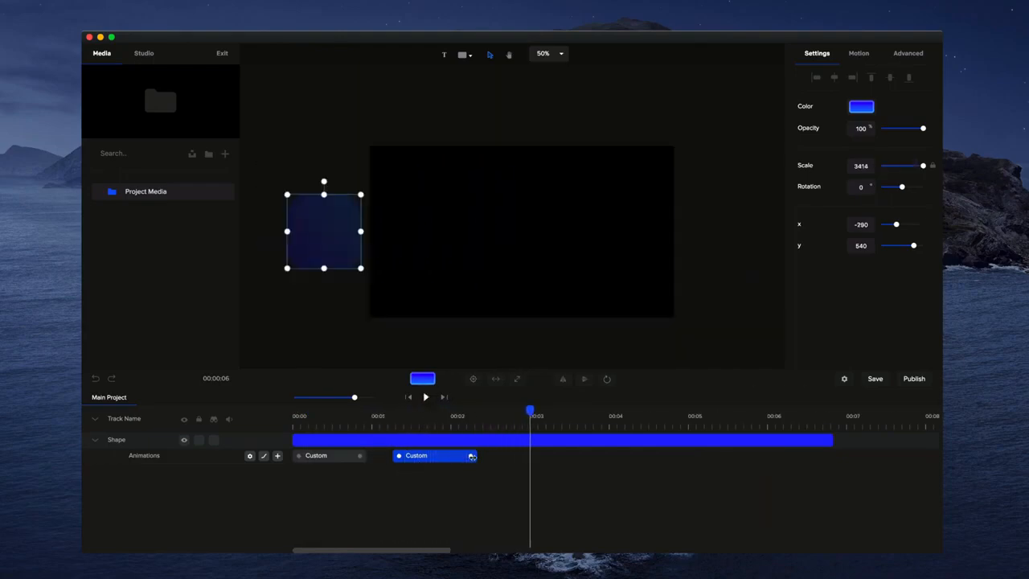
Extend the second custom animation's end to about 2.4 seconds and replay the timeline from the start
left_click_drag(472, 456, 479, 455)
left_click(408, 397)
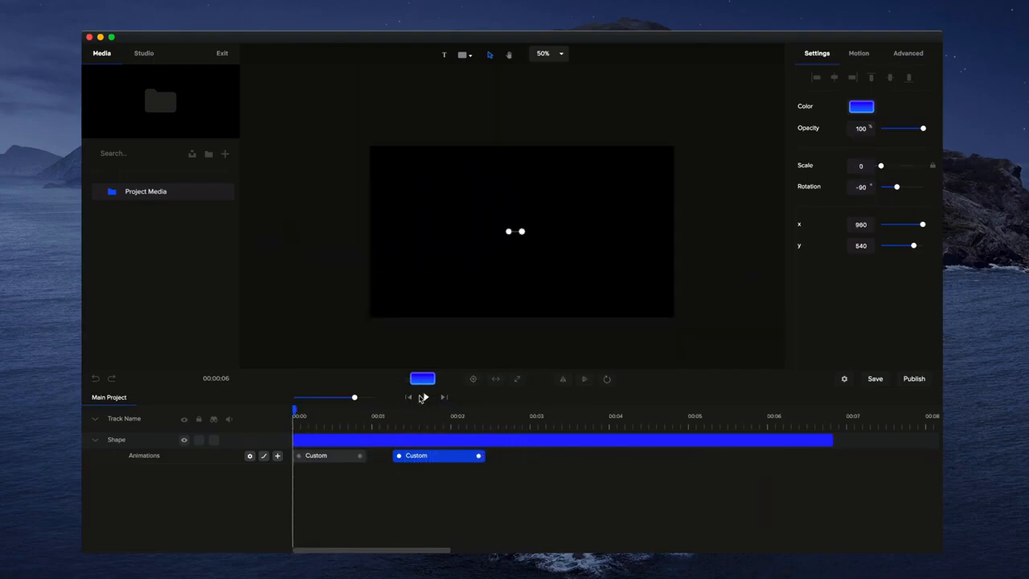
left_click(422, 397)
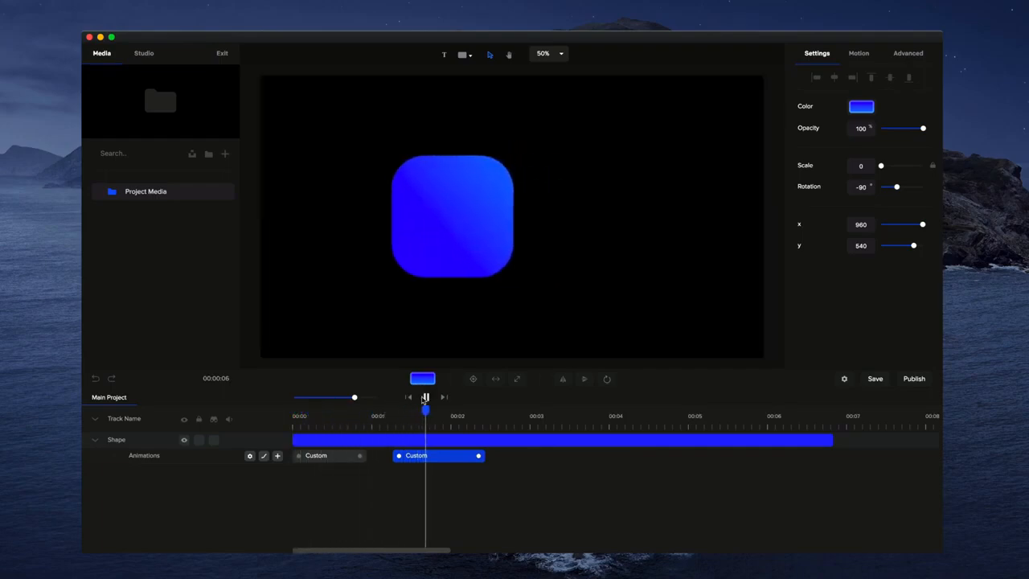
left_click(424, 397)
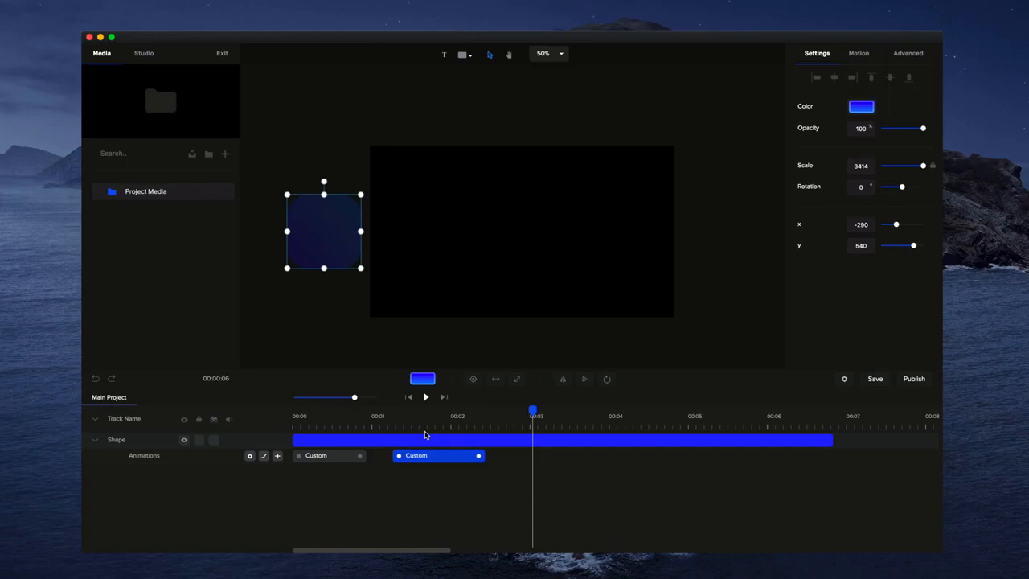
Scrub back through both animations to the start of the timeline
left_click(479, 415)
left_click_drag(480, 415, 358, 412)
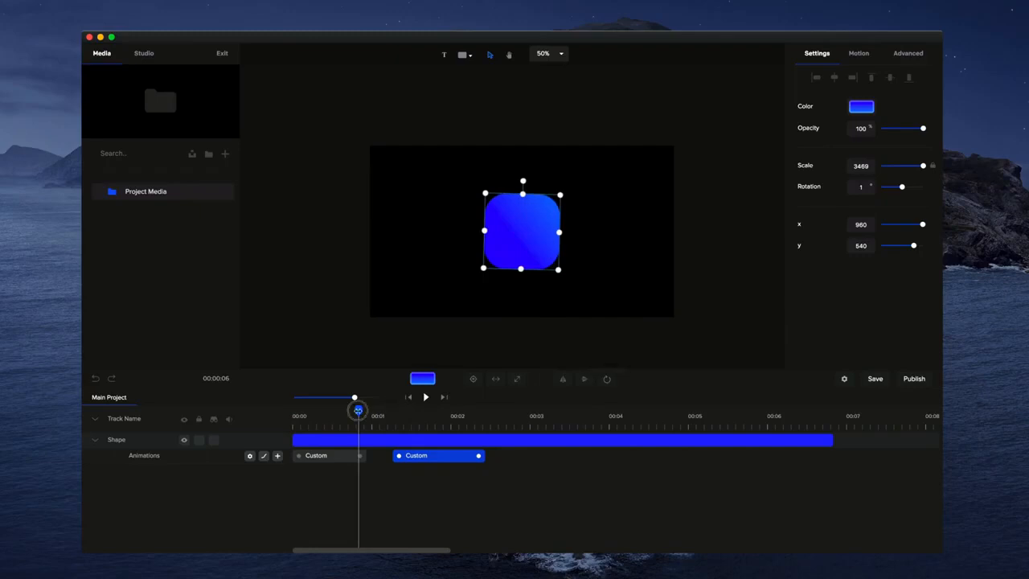
left_click_drag(358, 410, 295, 412)
Set the shape's anchor point to its bottom-right corner and preview the entrance from the start
left_click(606, 379)
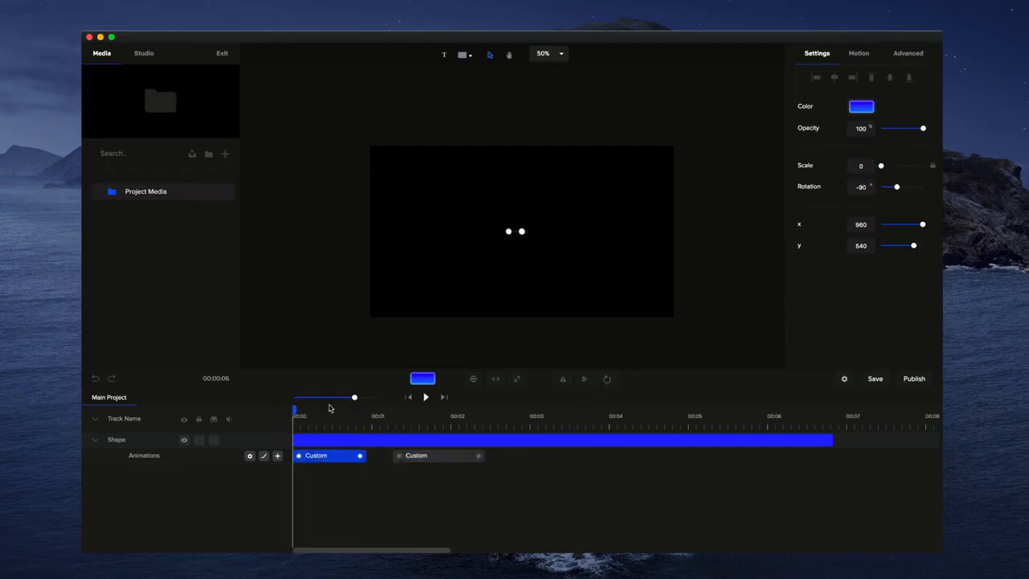
left_click_drag(294, 411, 202, 421)
left_click(607, 379)
left_click_drag(294, 413, 260, 436)
left_click(426, 397)
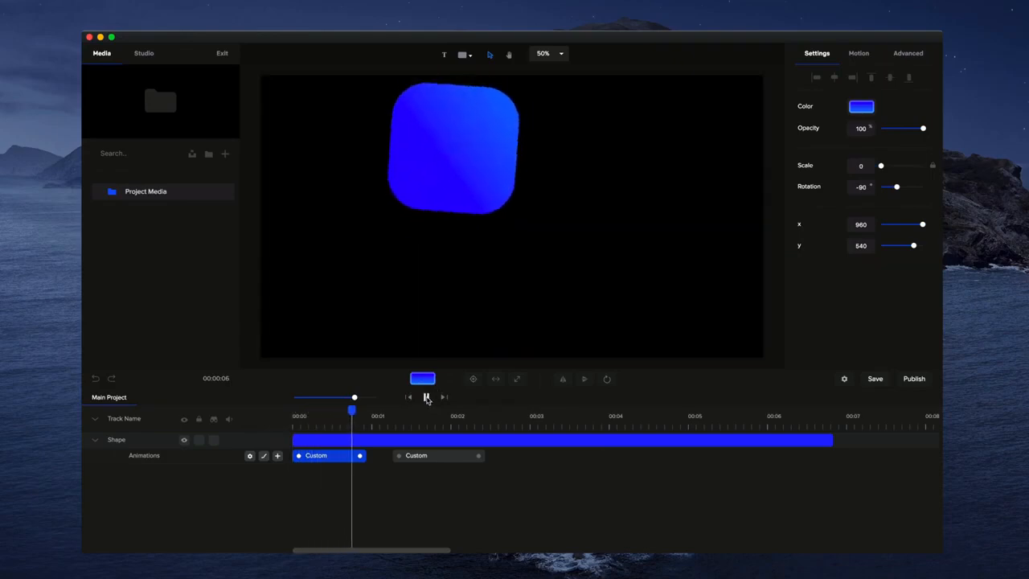
left_click(427, 397)
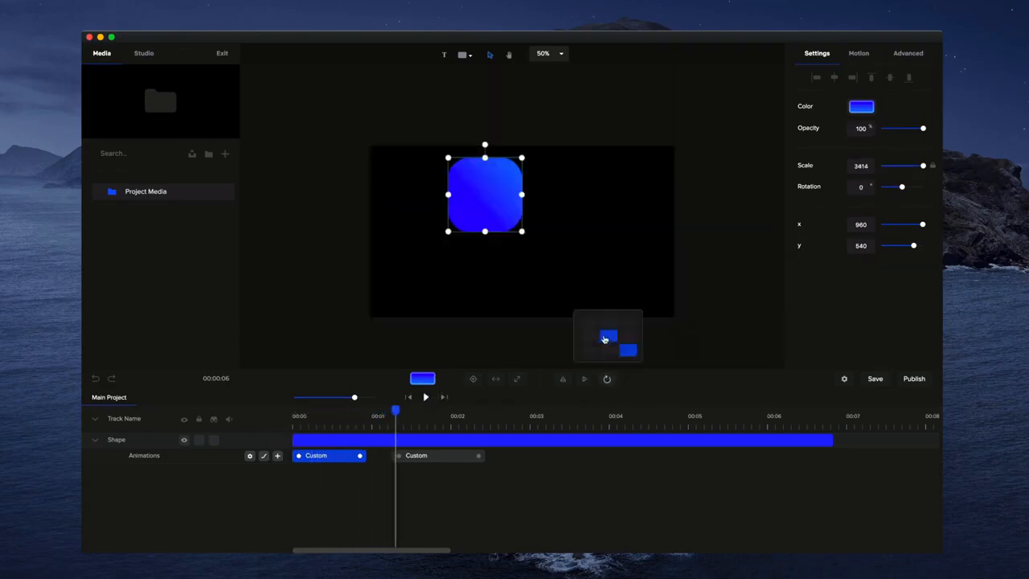
Set the shape's anchor point to its bottom-left corner and preview both animations from the start
left_click(584, 355)
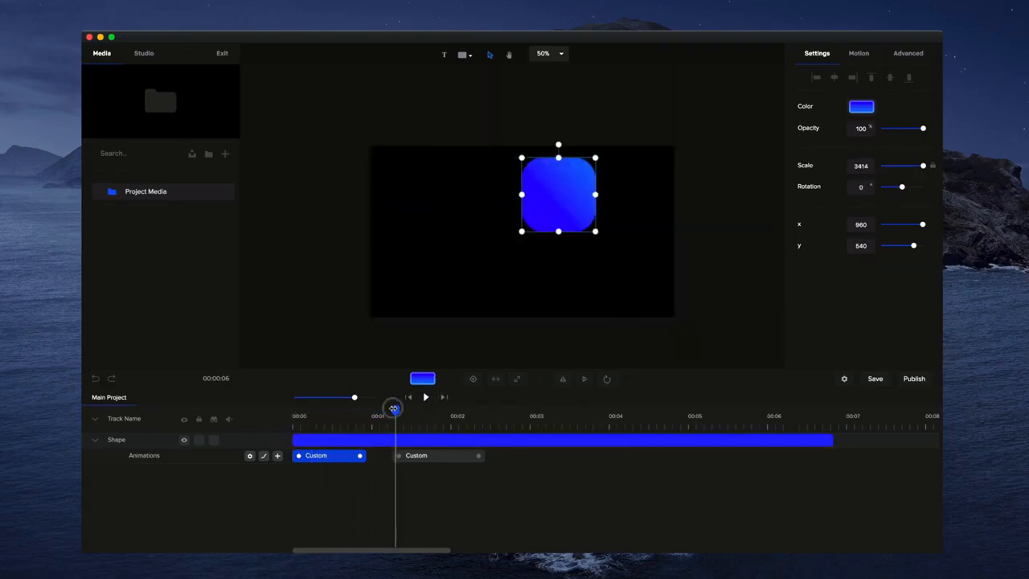
left_click_drag(394, 409, 271, 427)
left_click(426, 398)
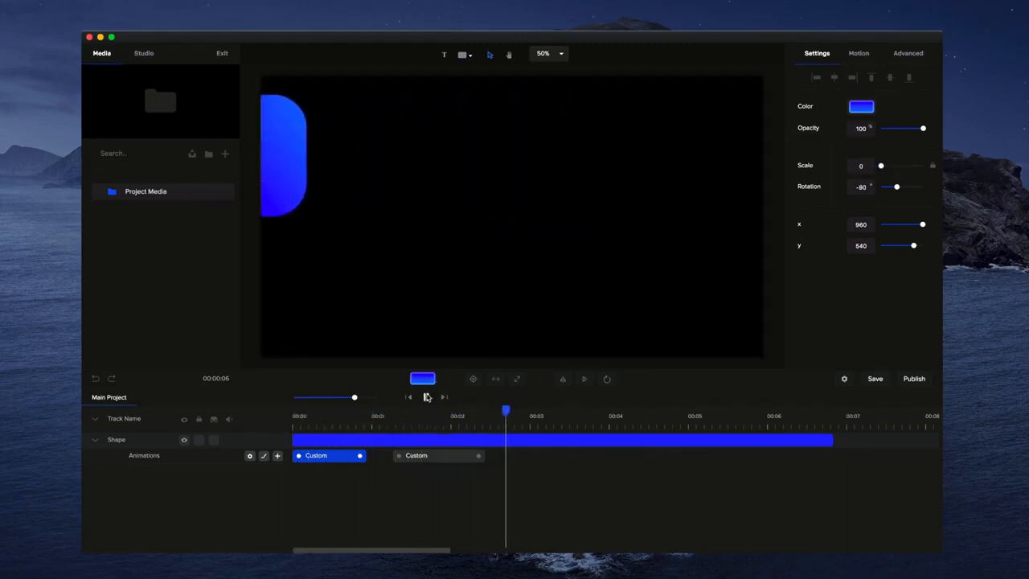
left_click(426, 398)
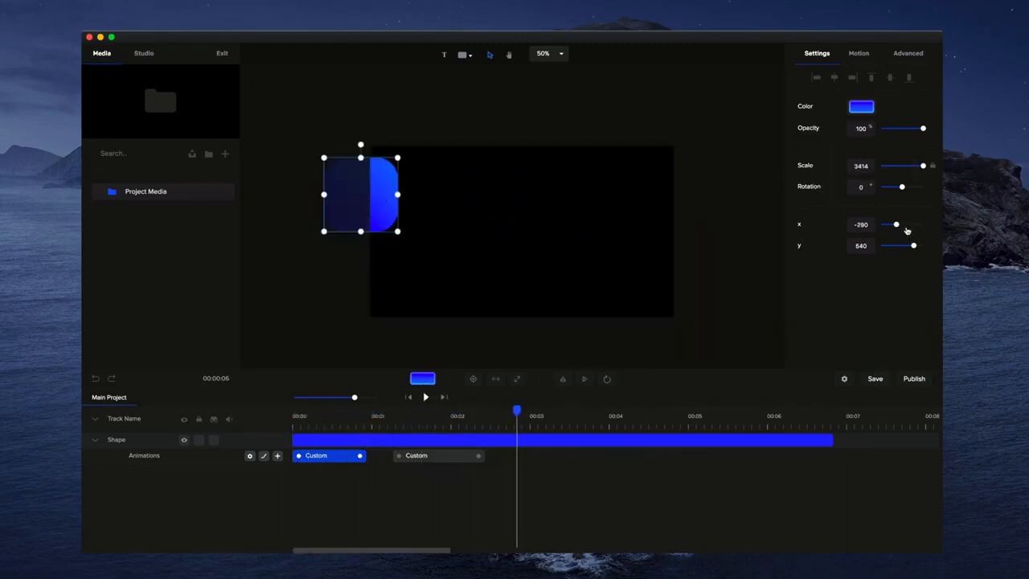
Set the shape's off-canvas x position to -540, then shift the second animation to start at about 1.1 seconds and replay
left_click_drag(896, 224, 891, 226)
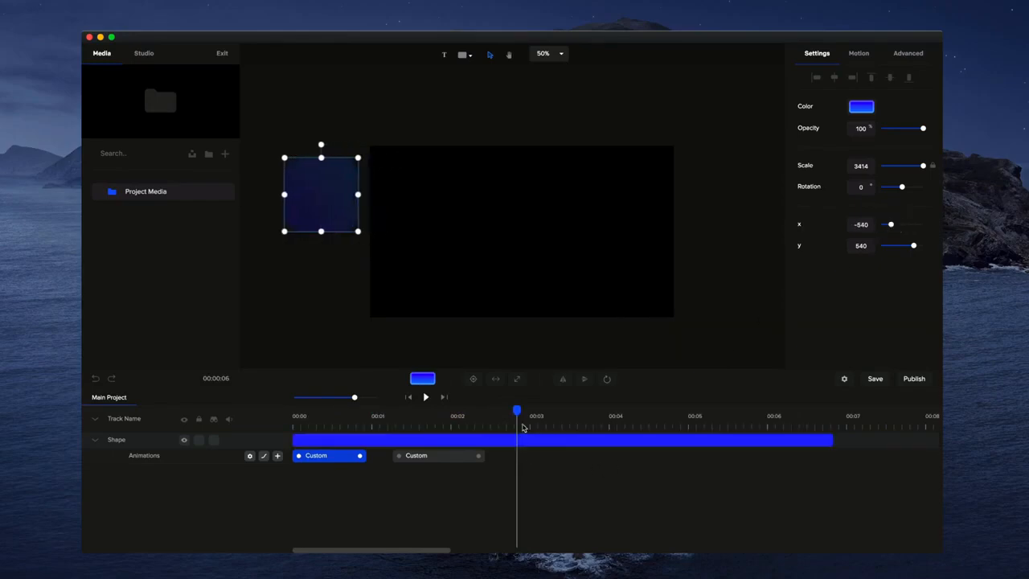
left_click(298, 427)
left_click_drag(434, 455, 420, 457)
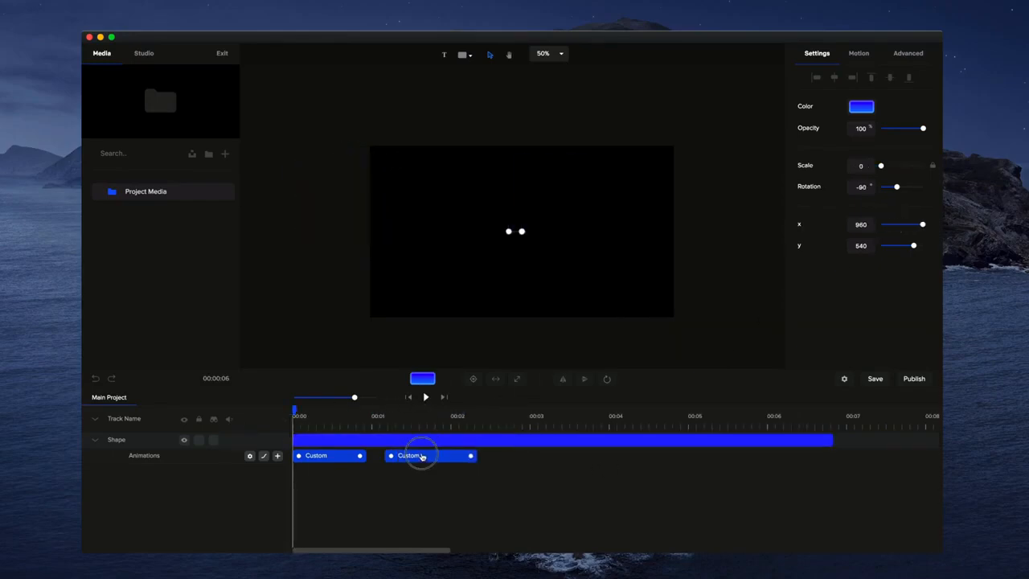
left_click(426, 397)
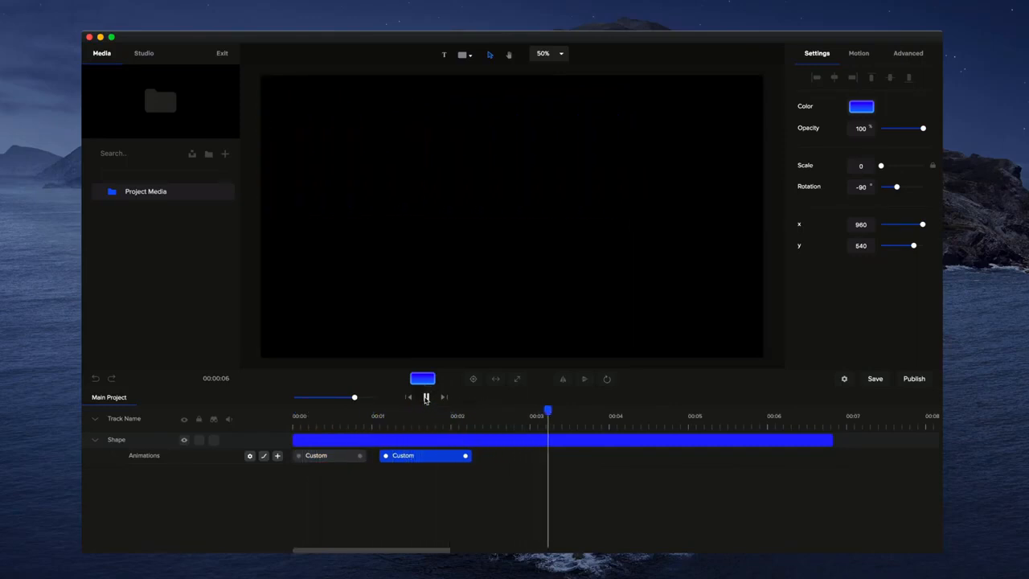
left_click(426, 397)
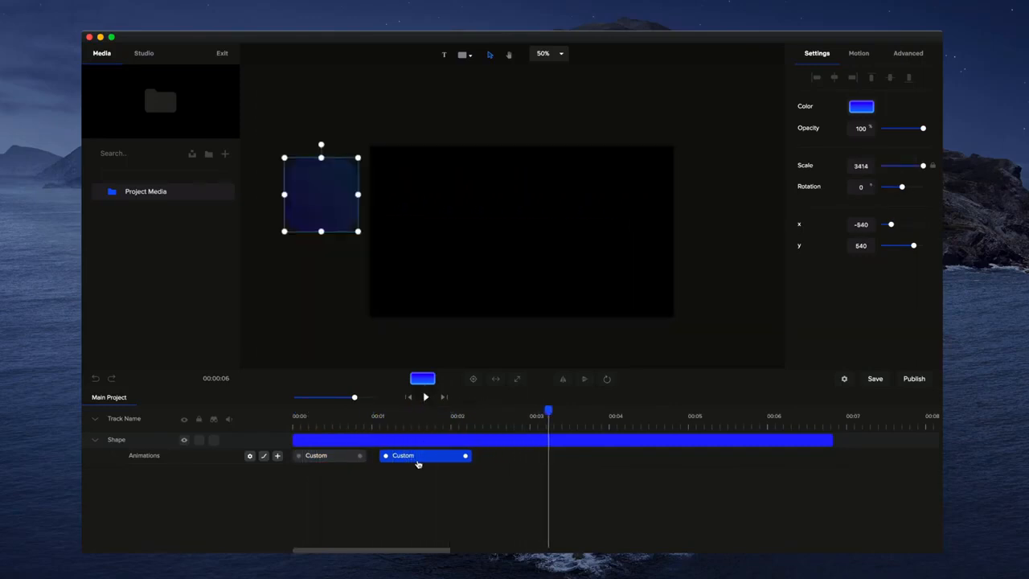